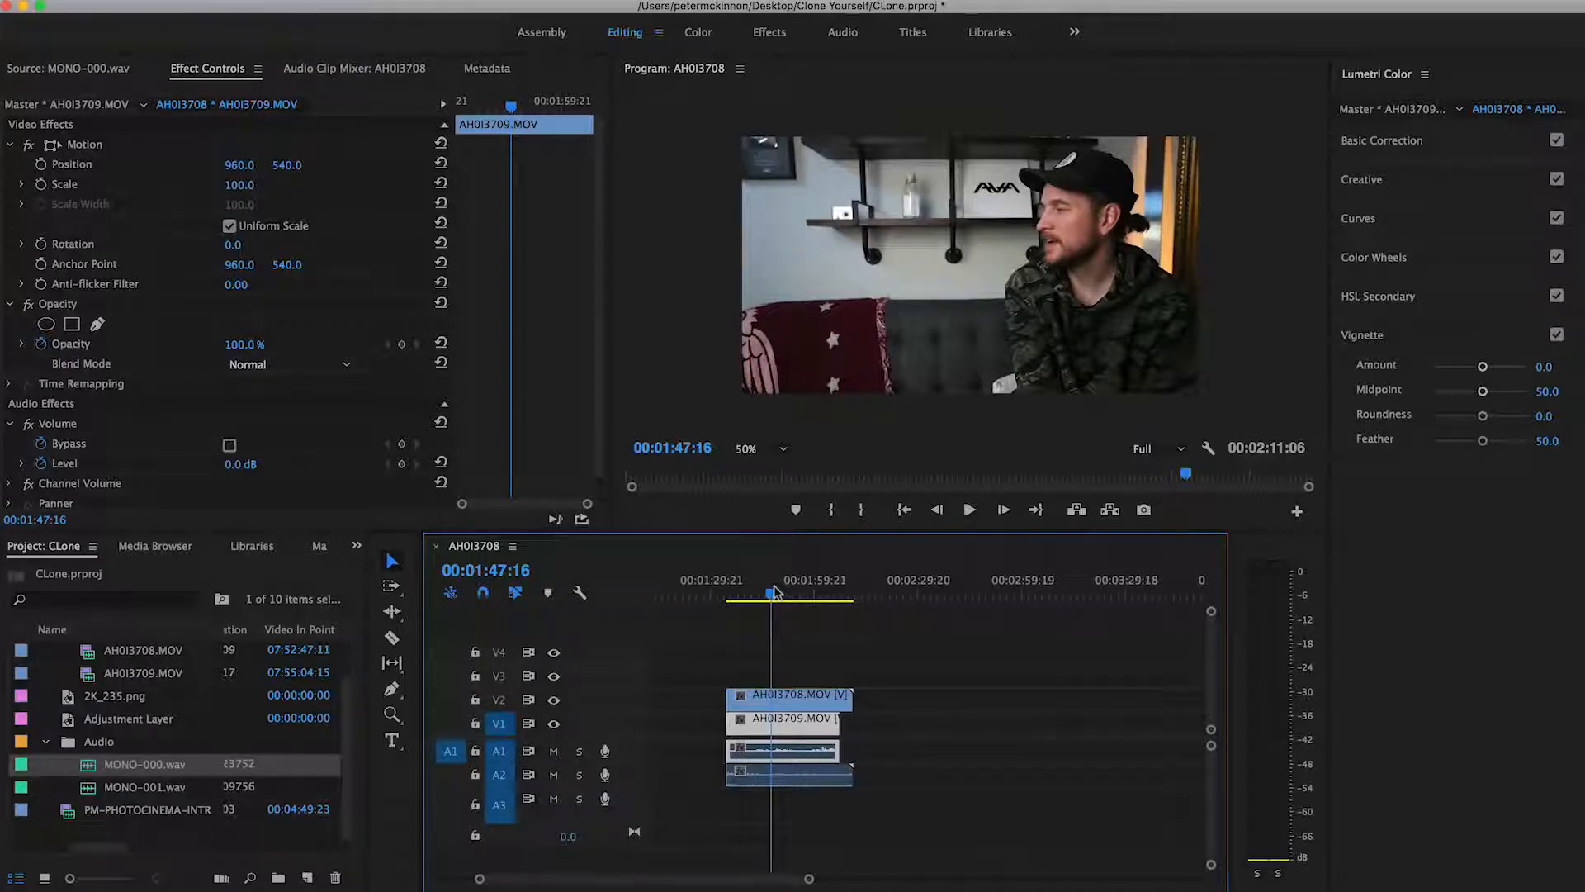
# - Preview the stacked clips from their start and try lowering the opacity of the upper AH0I3708.MOV clip to reveal the footage beneath
pyautogui.click(728, 587)
pyautogui.press('space')
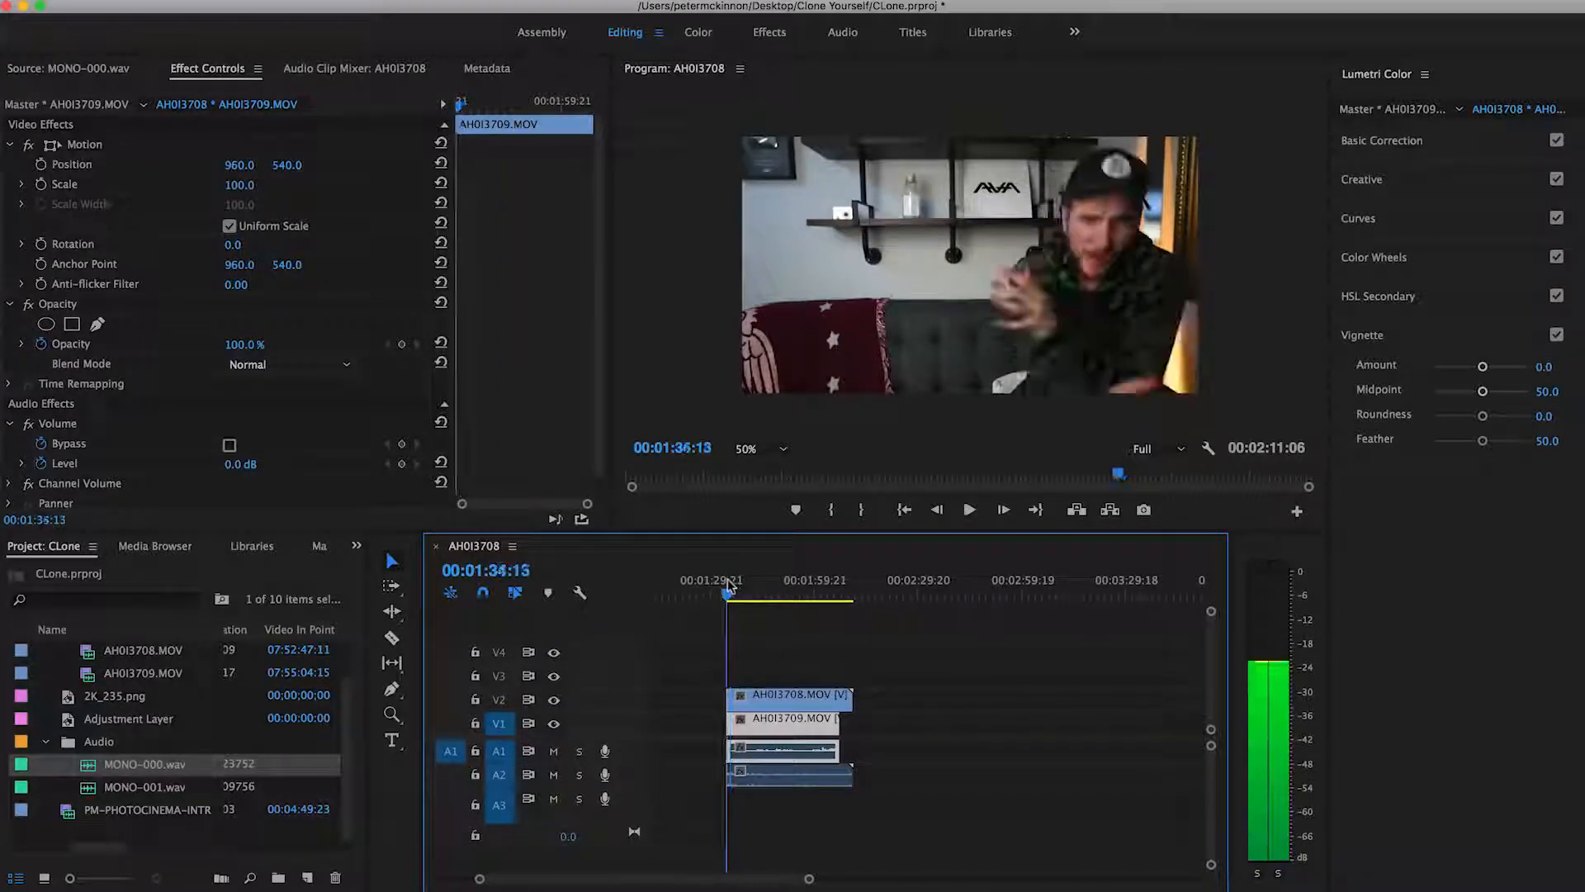
pyautogui.click(761, 696)
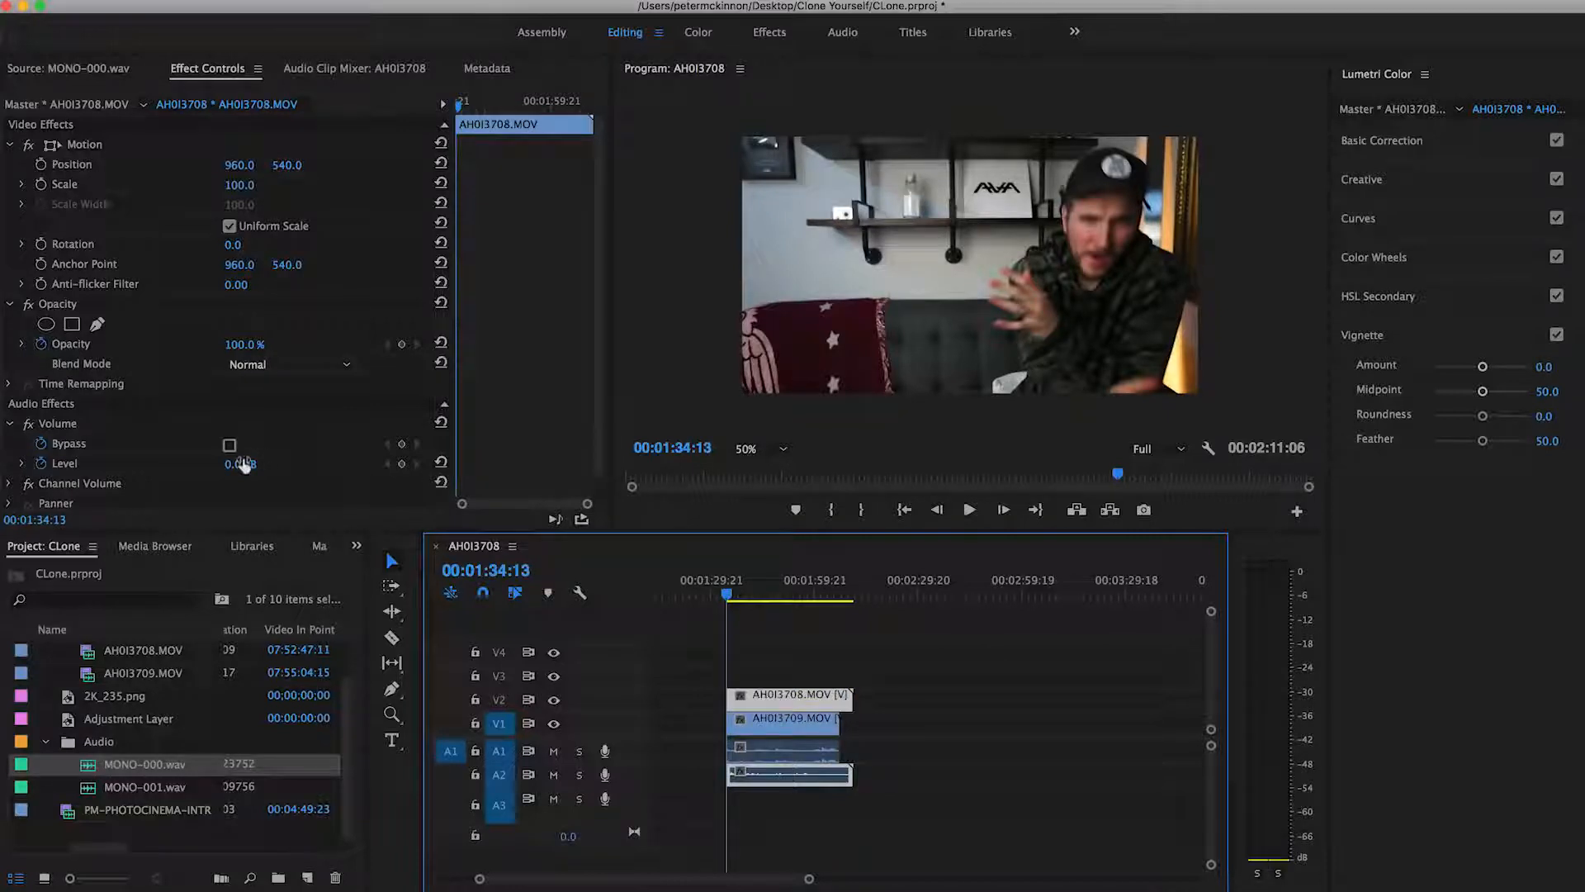
pyautogui.click(244, 345)
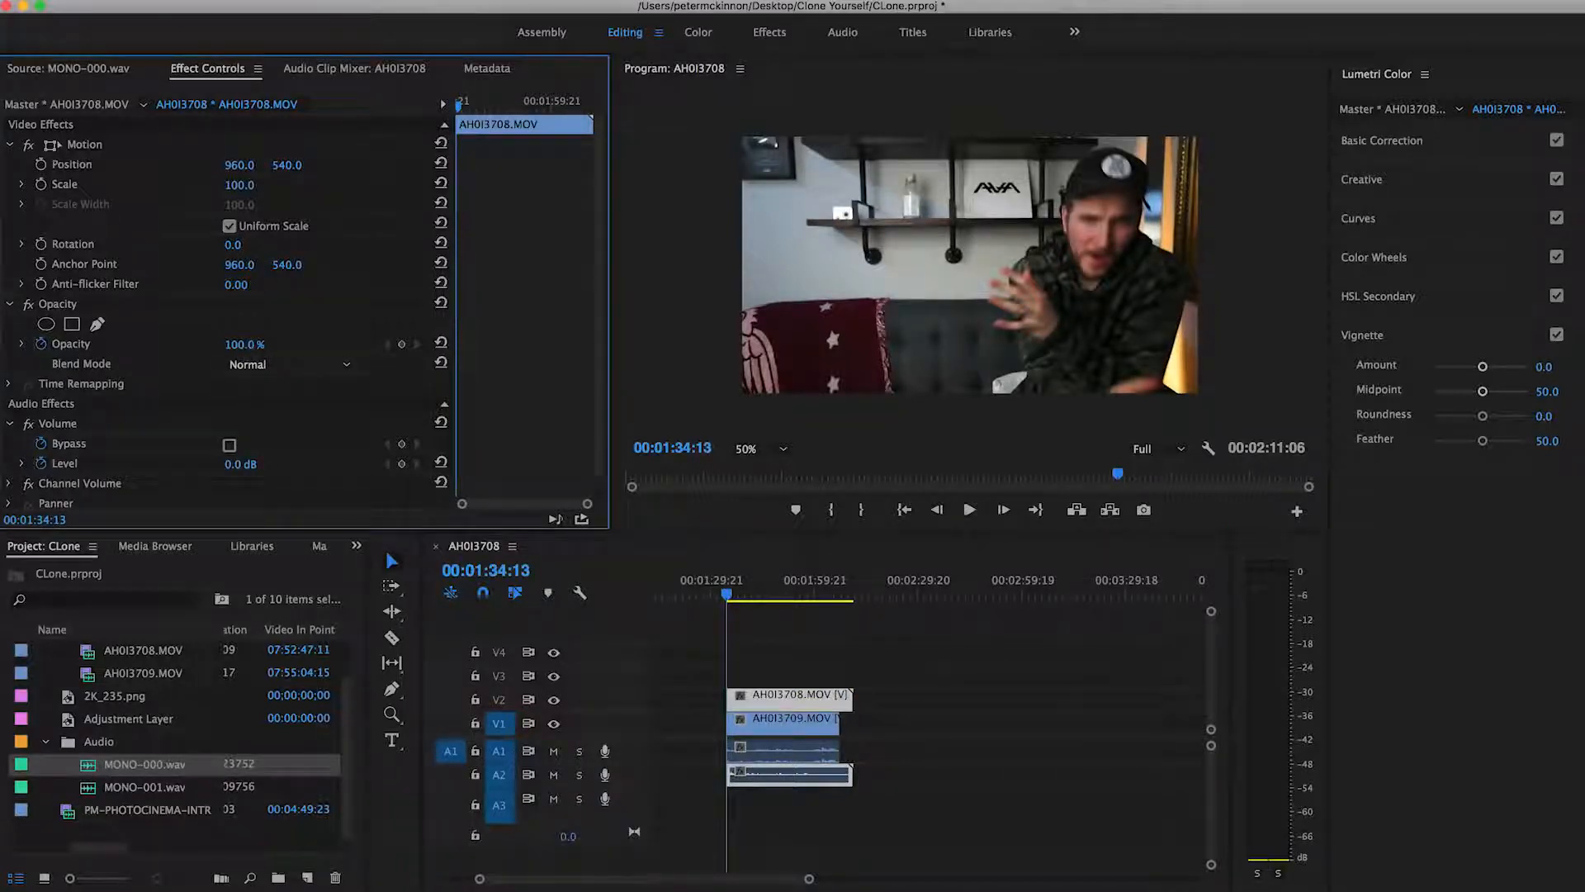
pyautogui.moveTo(245, 345); pyautogui.dragTo(222, 345)
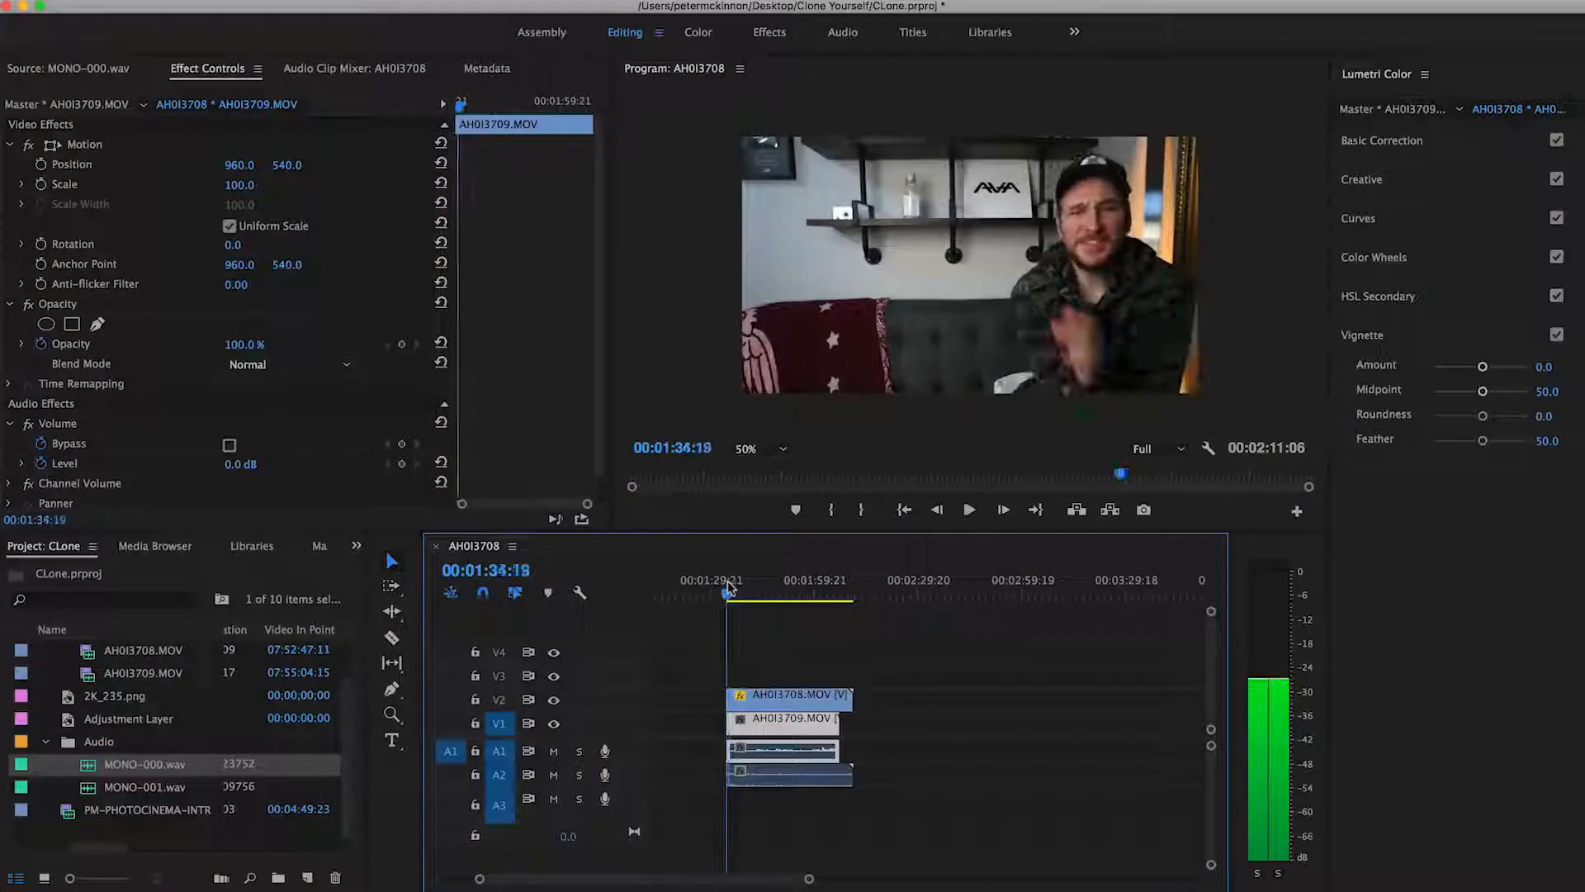
# - Move the playhead back to the start of the stacked clips, at 00:01:34:08
pyautogui.press('=')
pyautogui.press('Left')
pyautogui.press('Left')
pyautogui.press('Left')
pyautogui.press('Left')
pyautogui.press('Left')
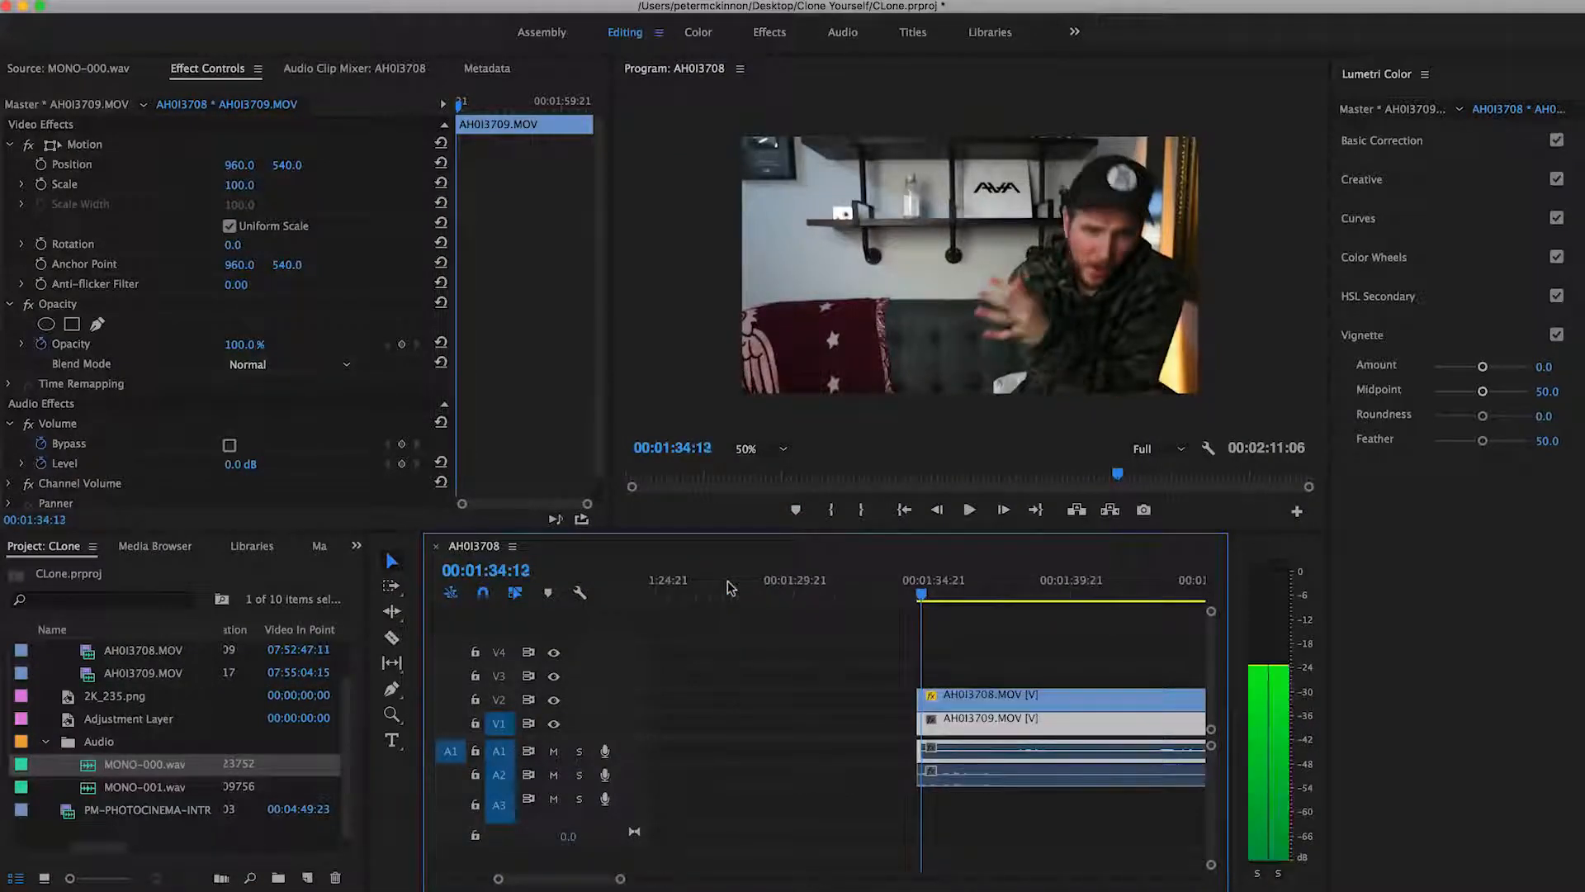
pyautogui.scroll(-3, 800, 605)
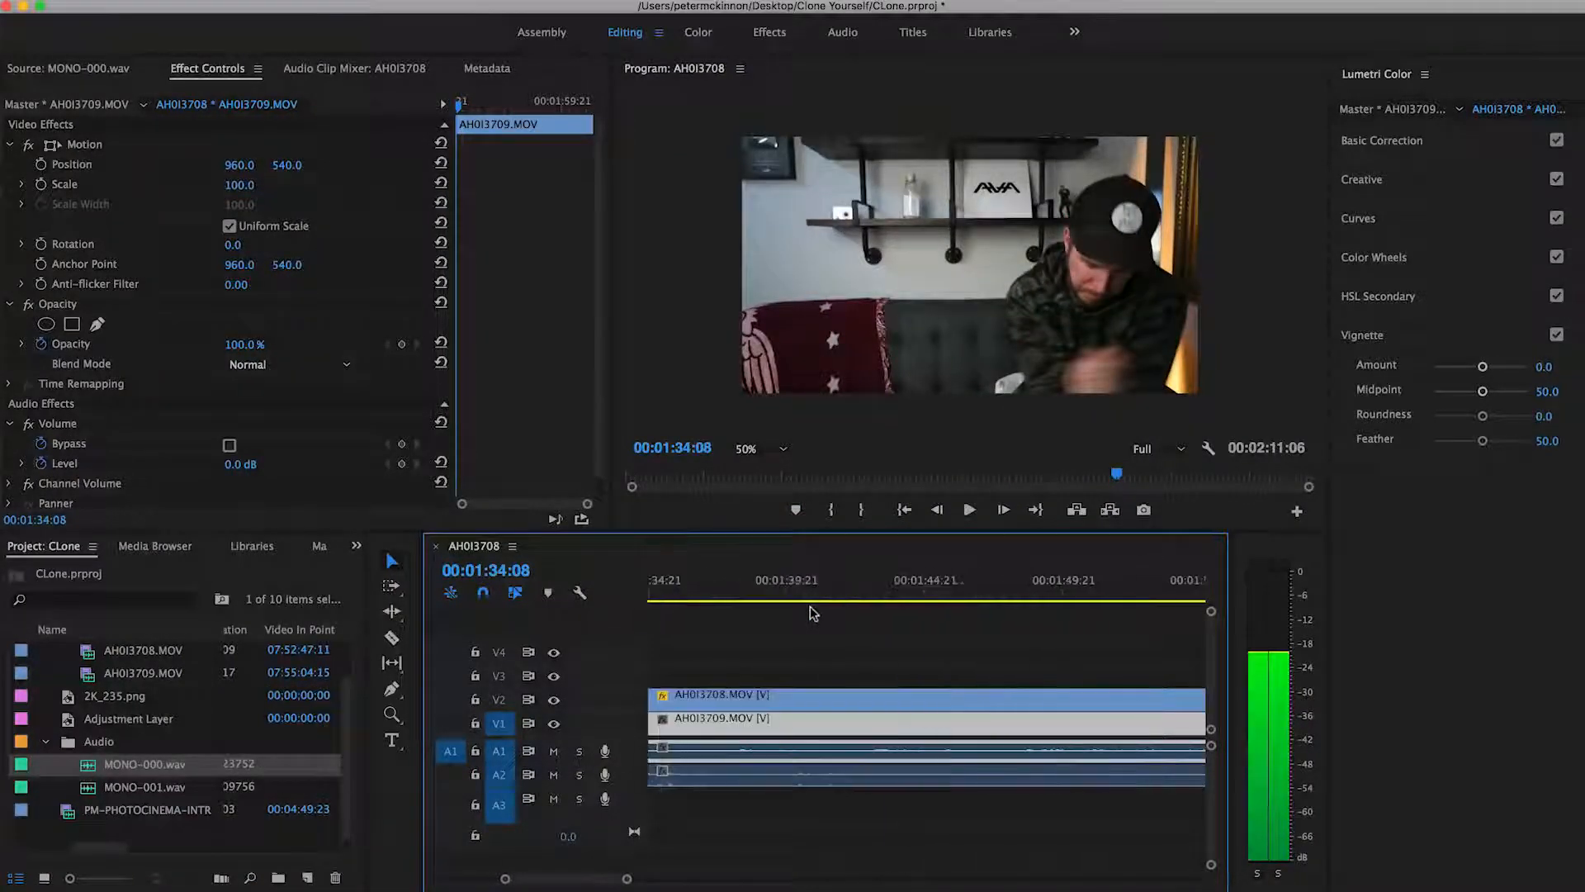
# - Draw a closed four-point free-draw opacity mask on AH0I3708.MOV around the right half of the frame and play the composite
pyautogui.click(806, 703)
pyautogui.scroll(2, 826, 669)
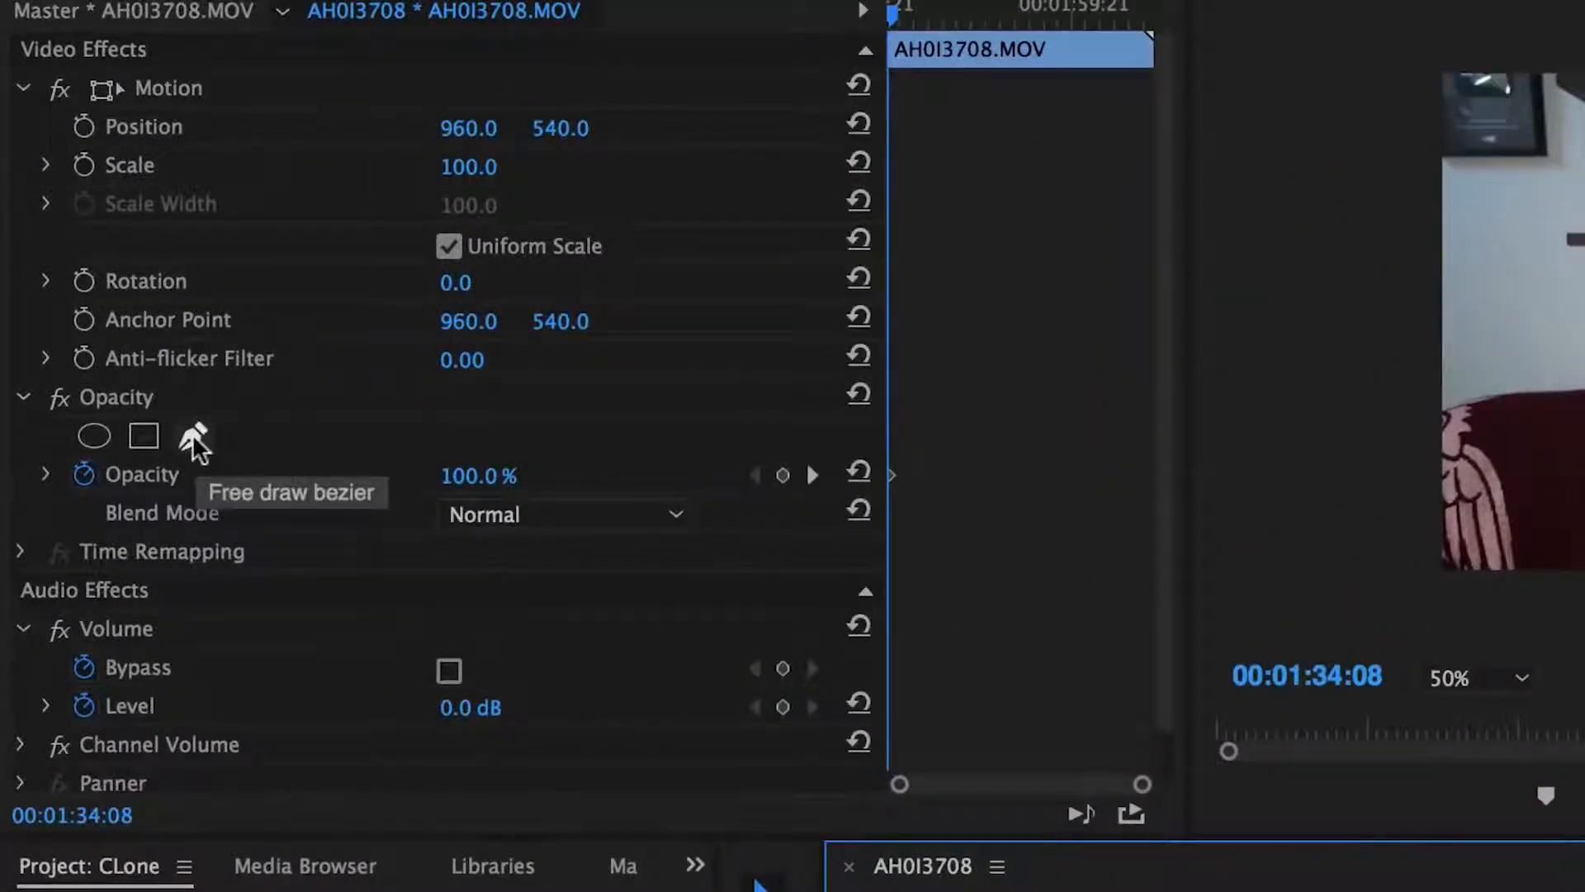
pyautogui.click(193, 434)
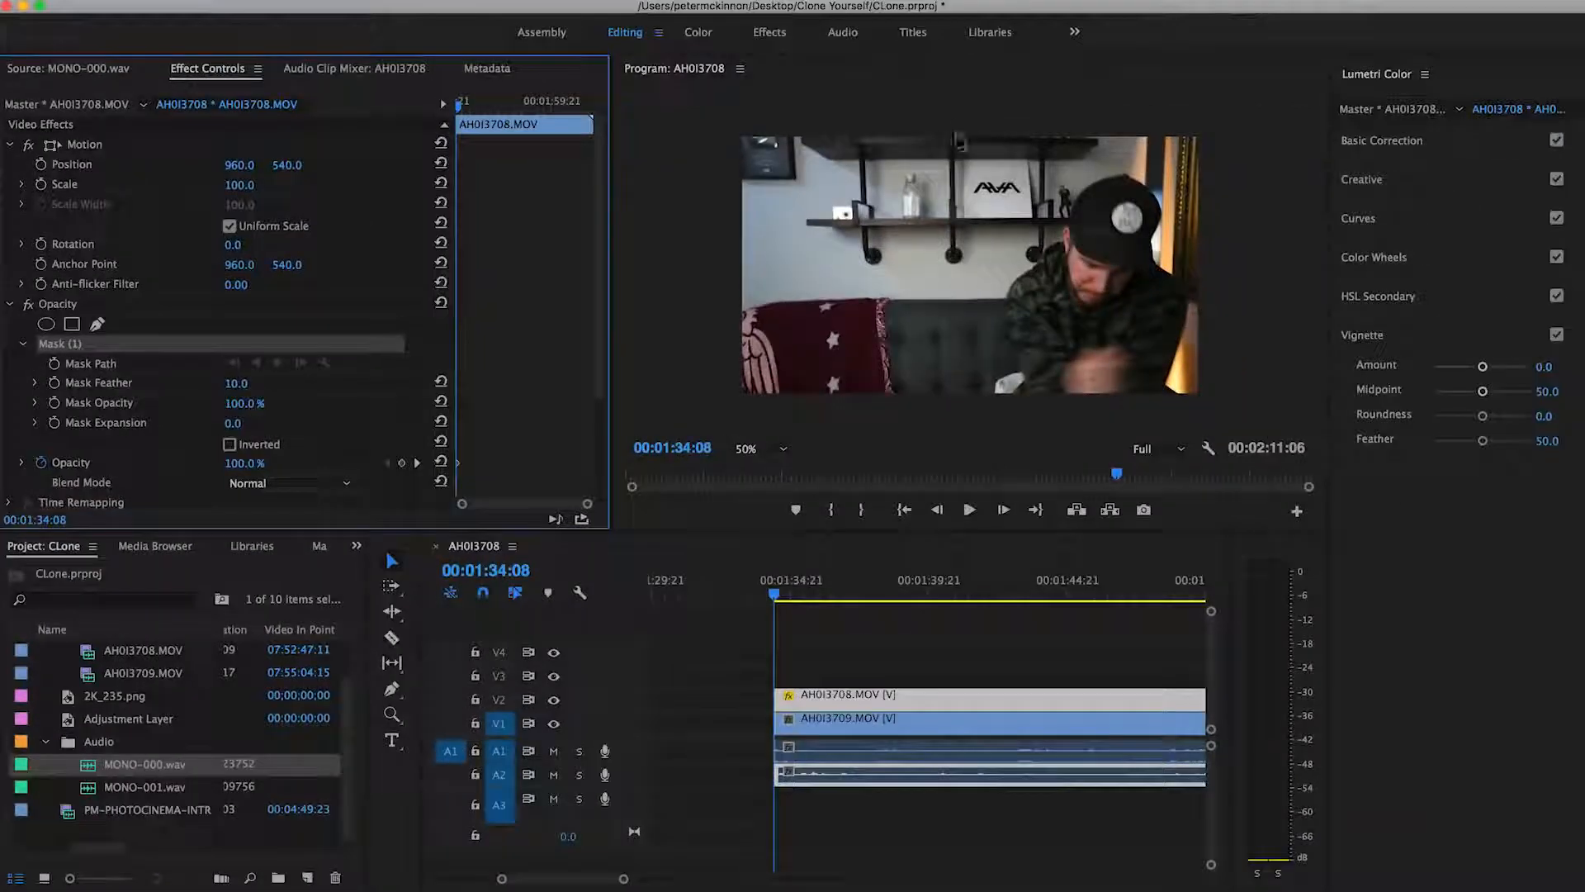
pyautogui.click(953, 123)
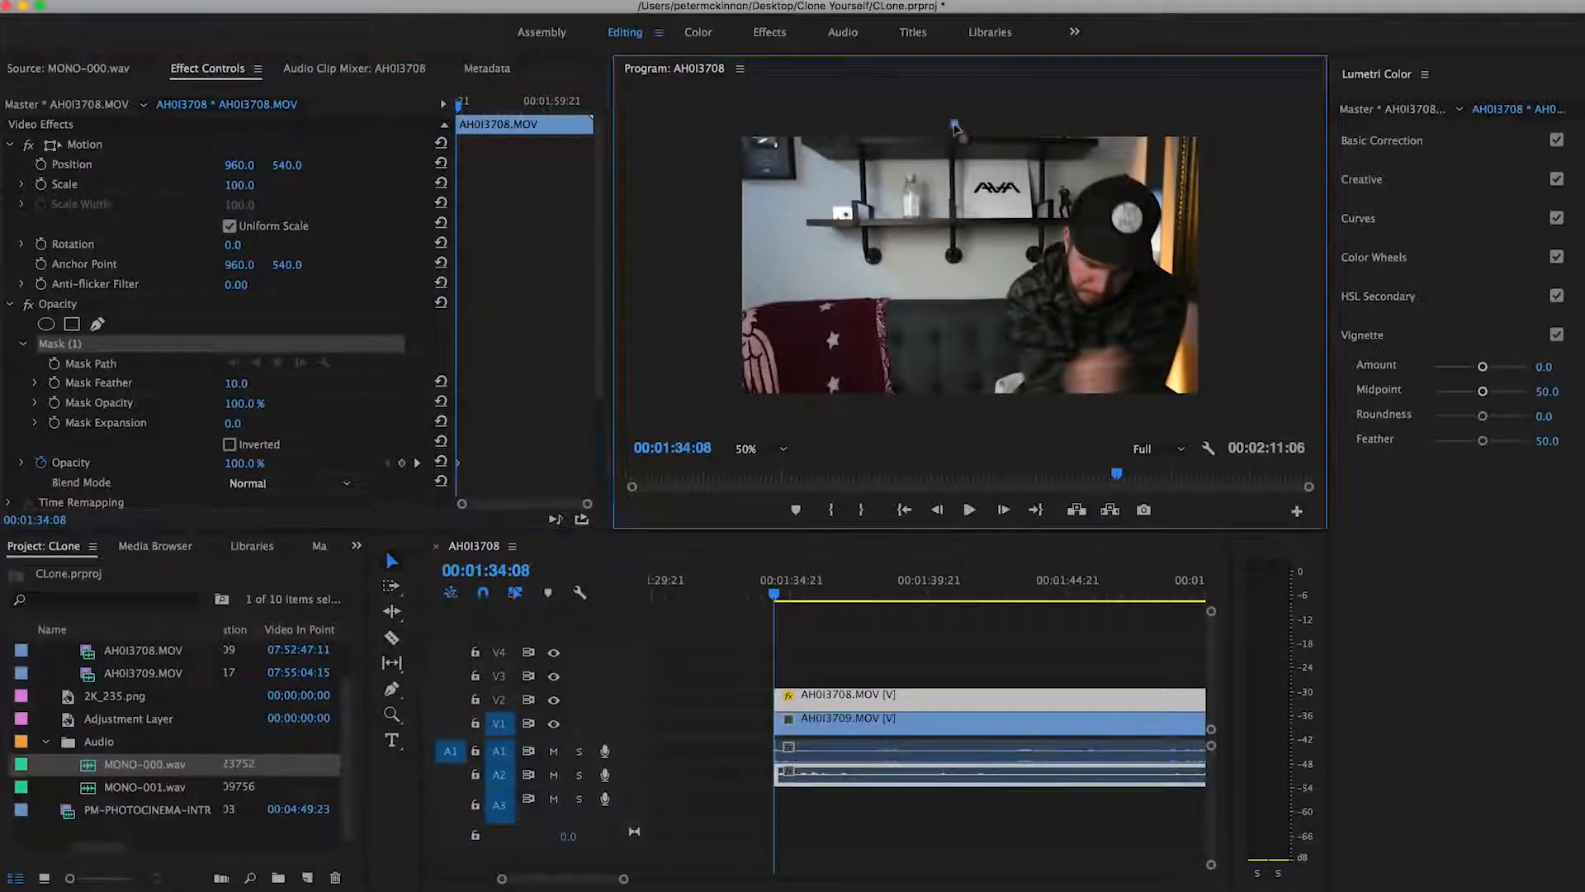
pyautogui.click(956, 414)
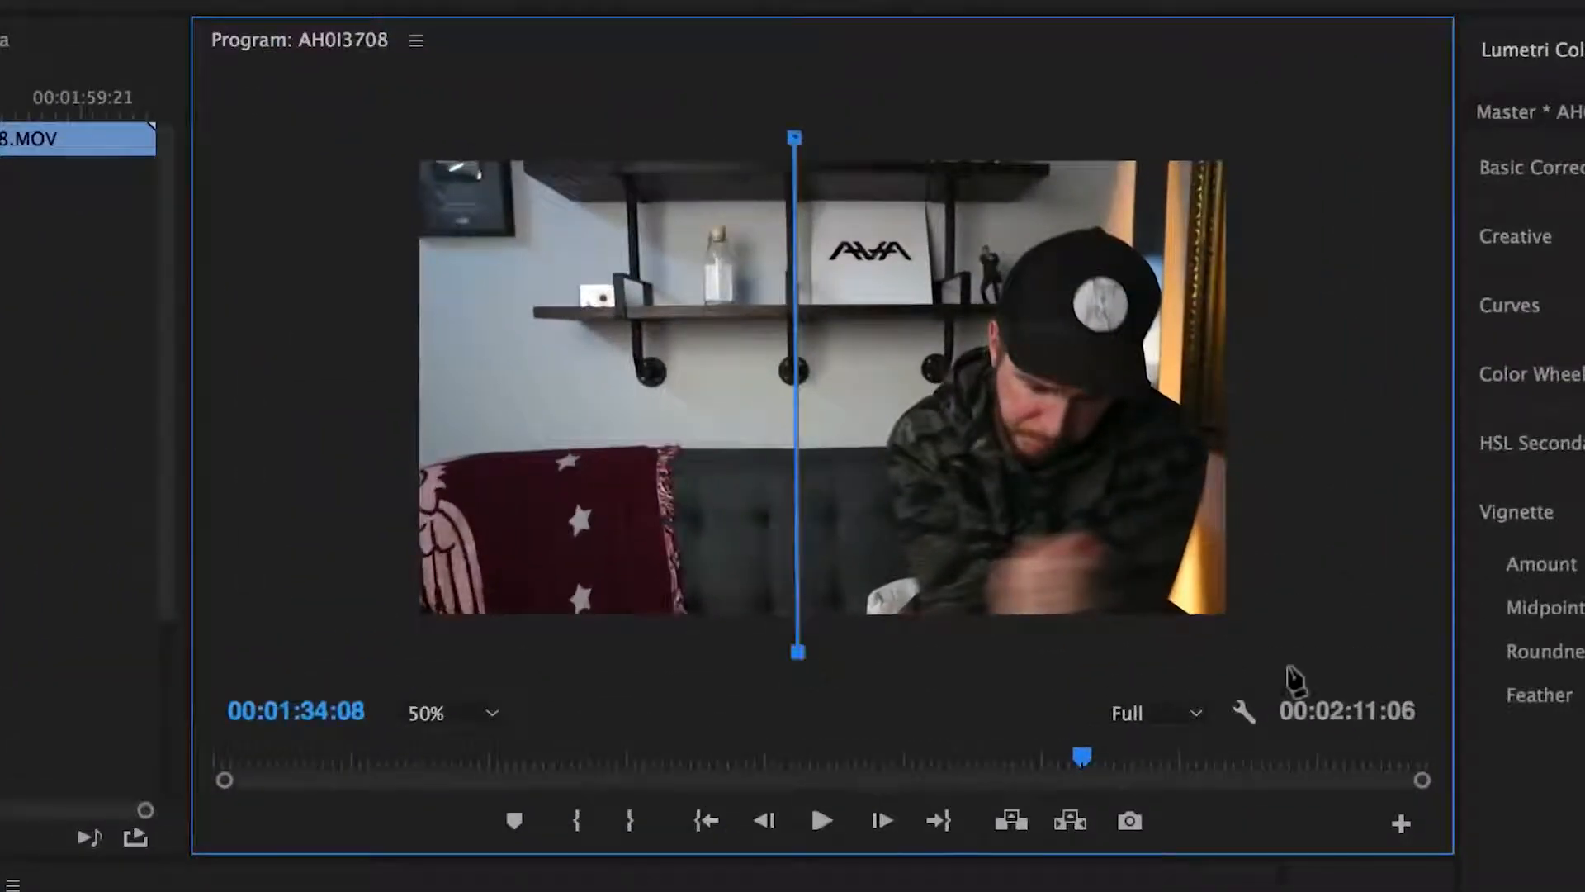
pyautogui.click(1288, 669)
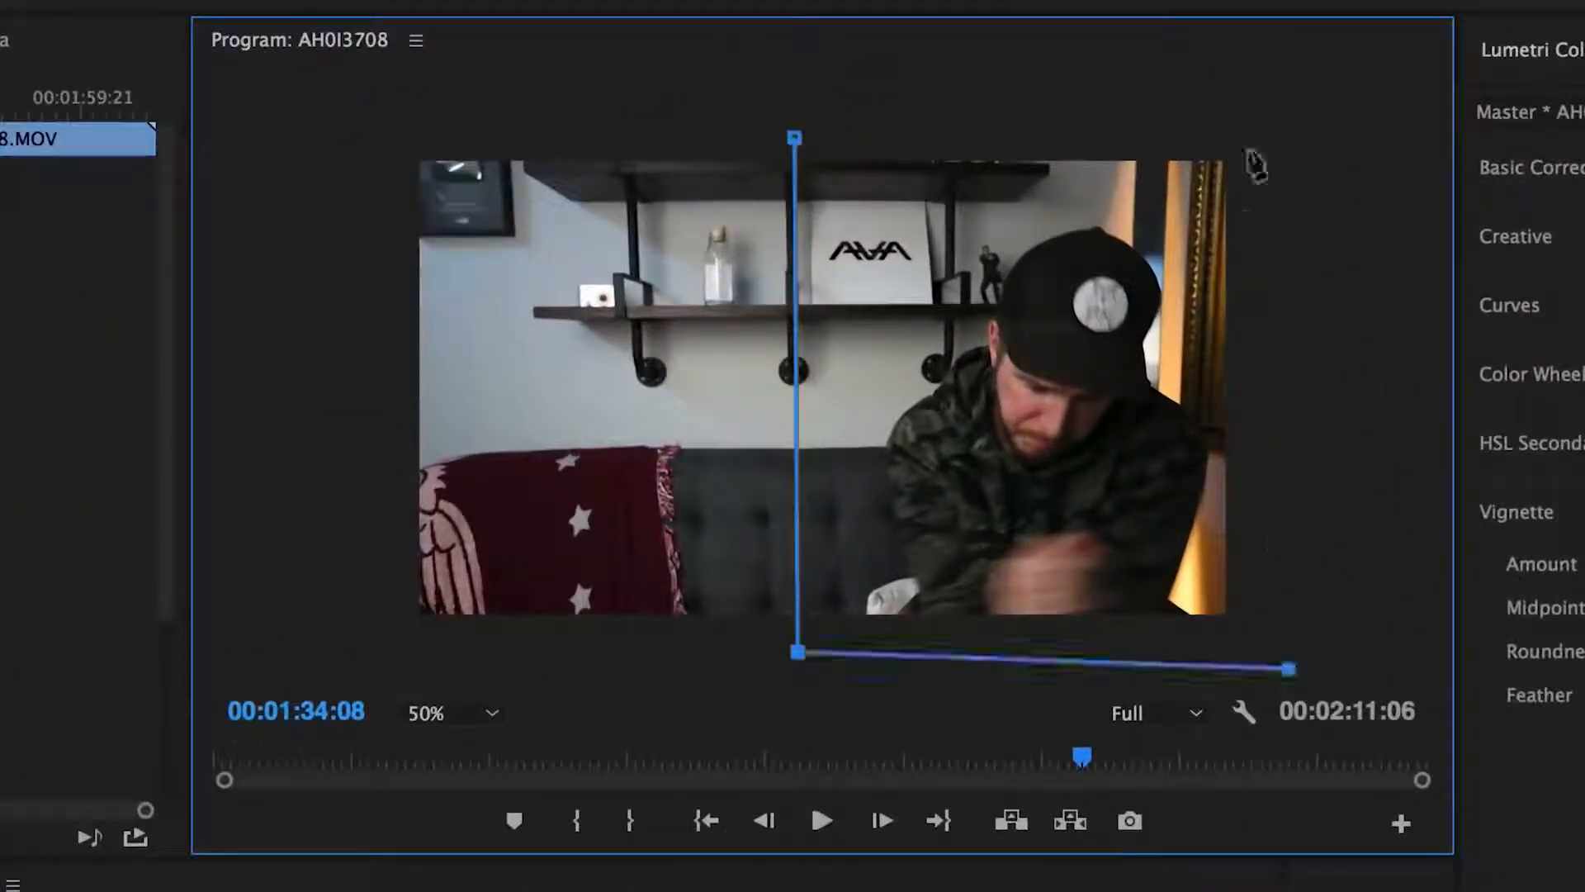
pyautogui.click(1281, 126)
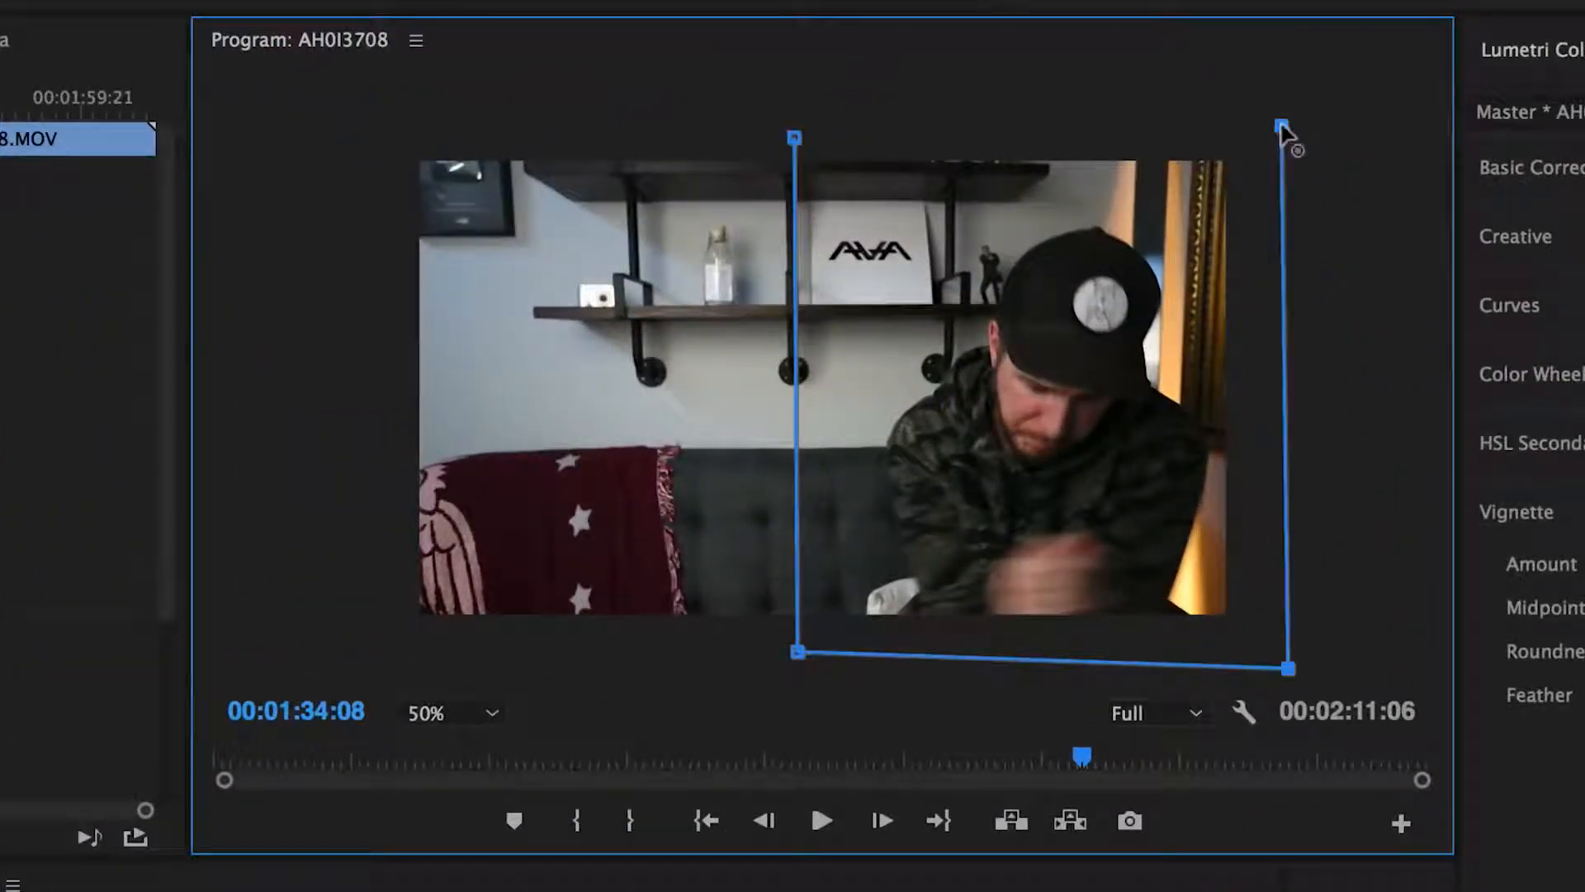
pyautogui.click(793, 138)
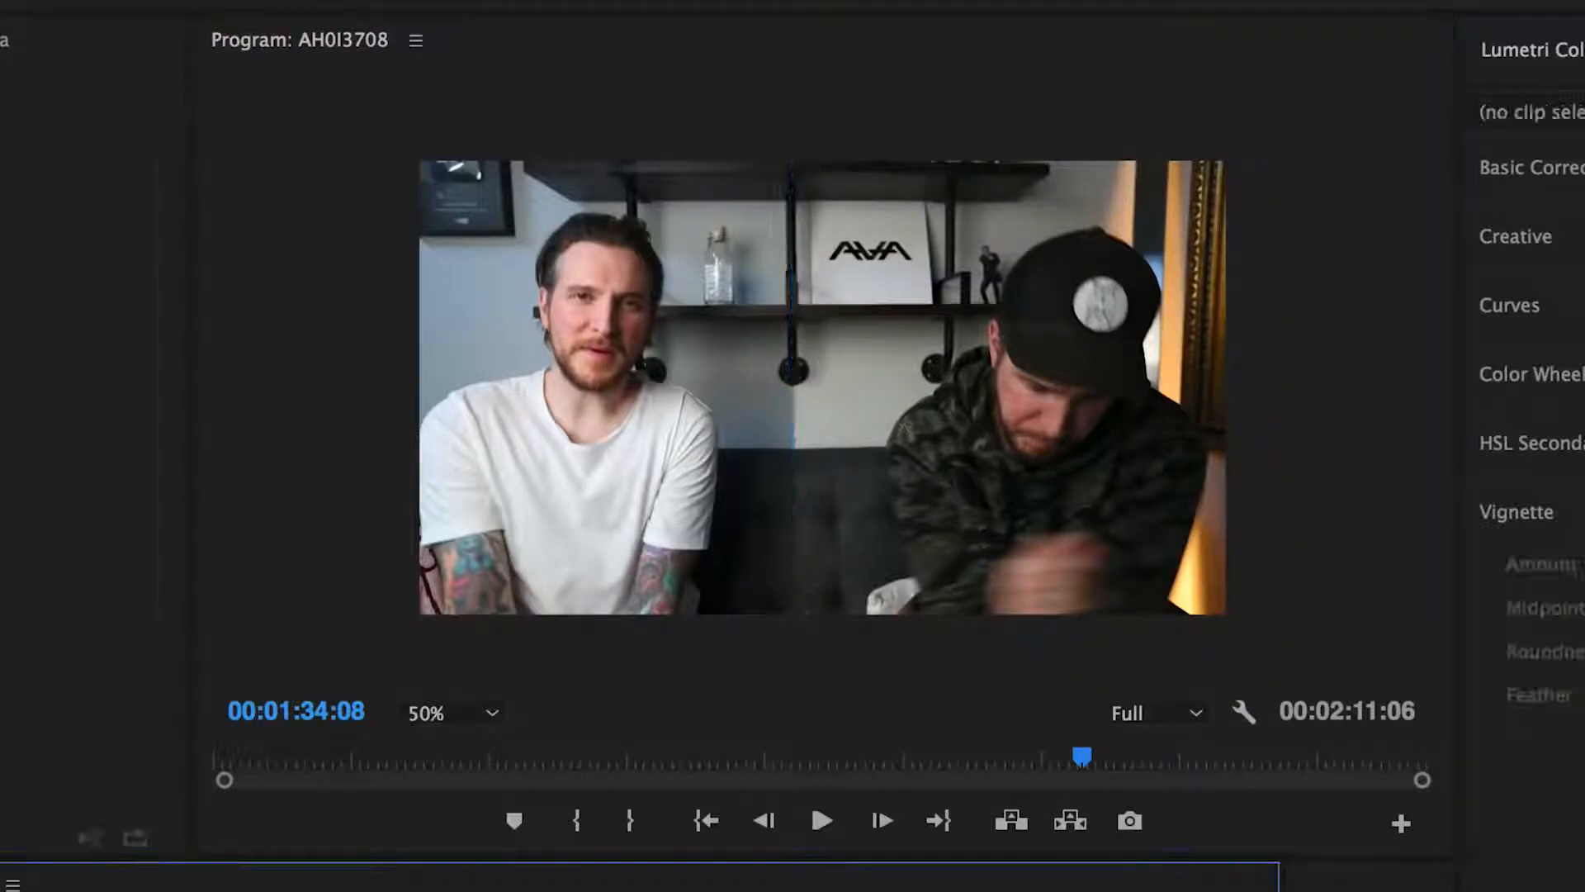
pyautogui.press('space')
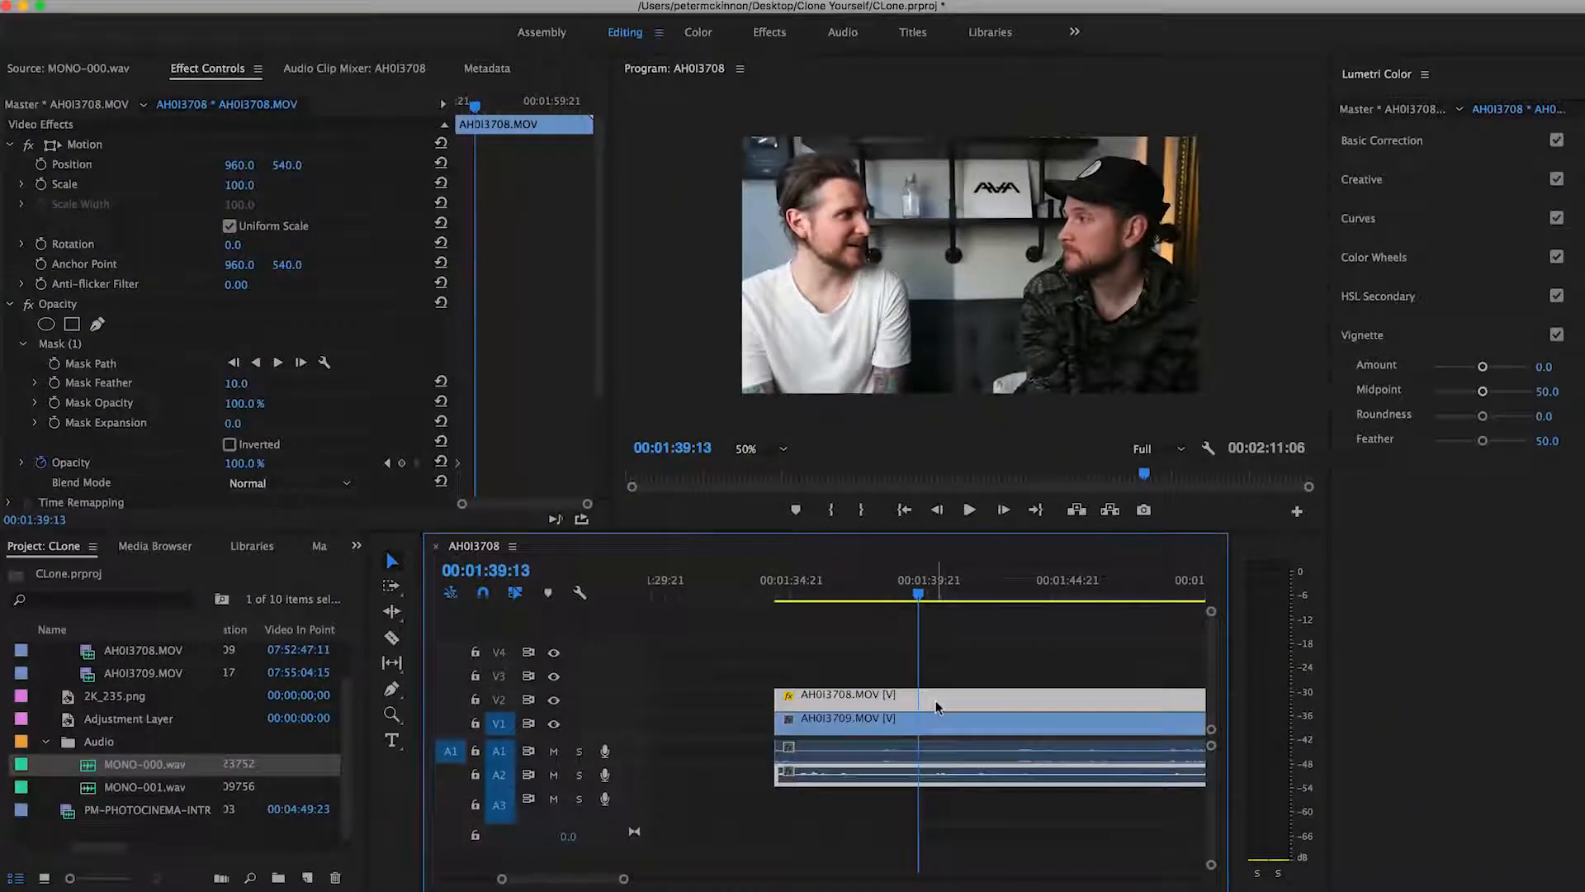
# - Soften the edge of the AH0I3708.MOV opacity mask by setting its Mask Feather to 242
pyautogui.click(62, 345)
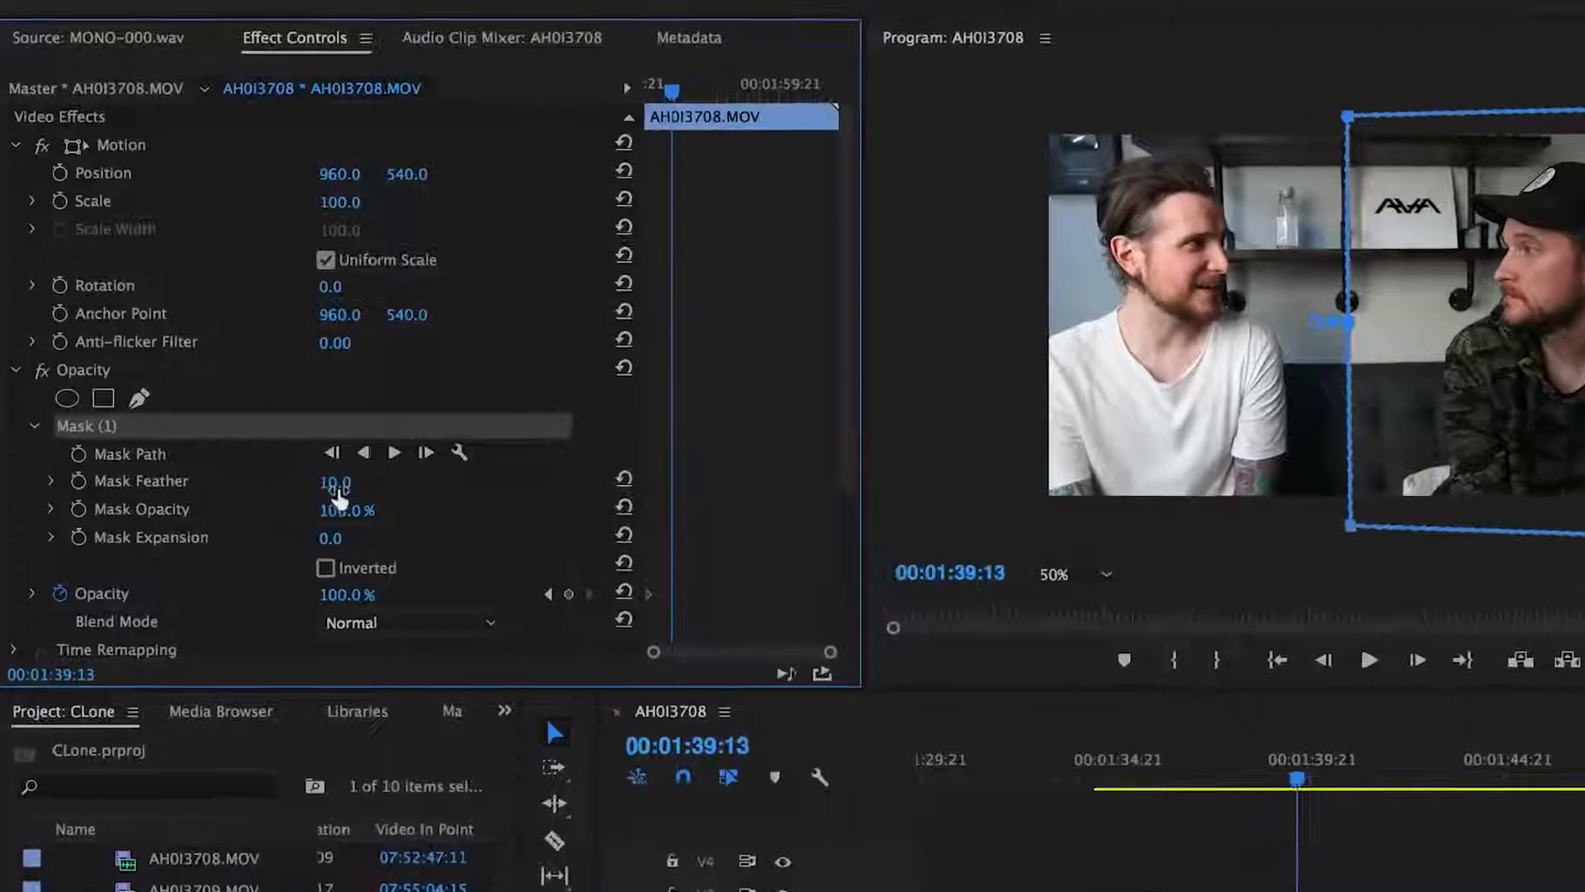
pyautogui.moveTo(238, 385); pyautogui.dragTo(254, 385)
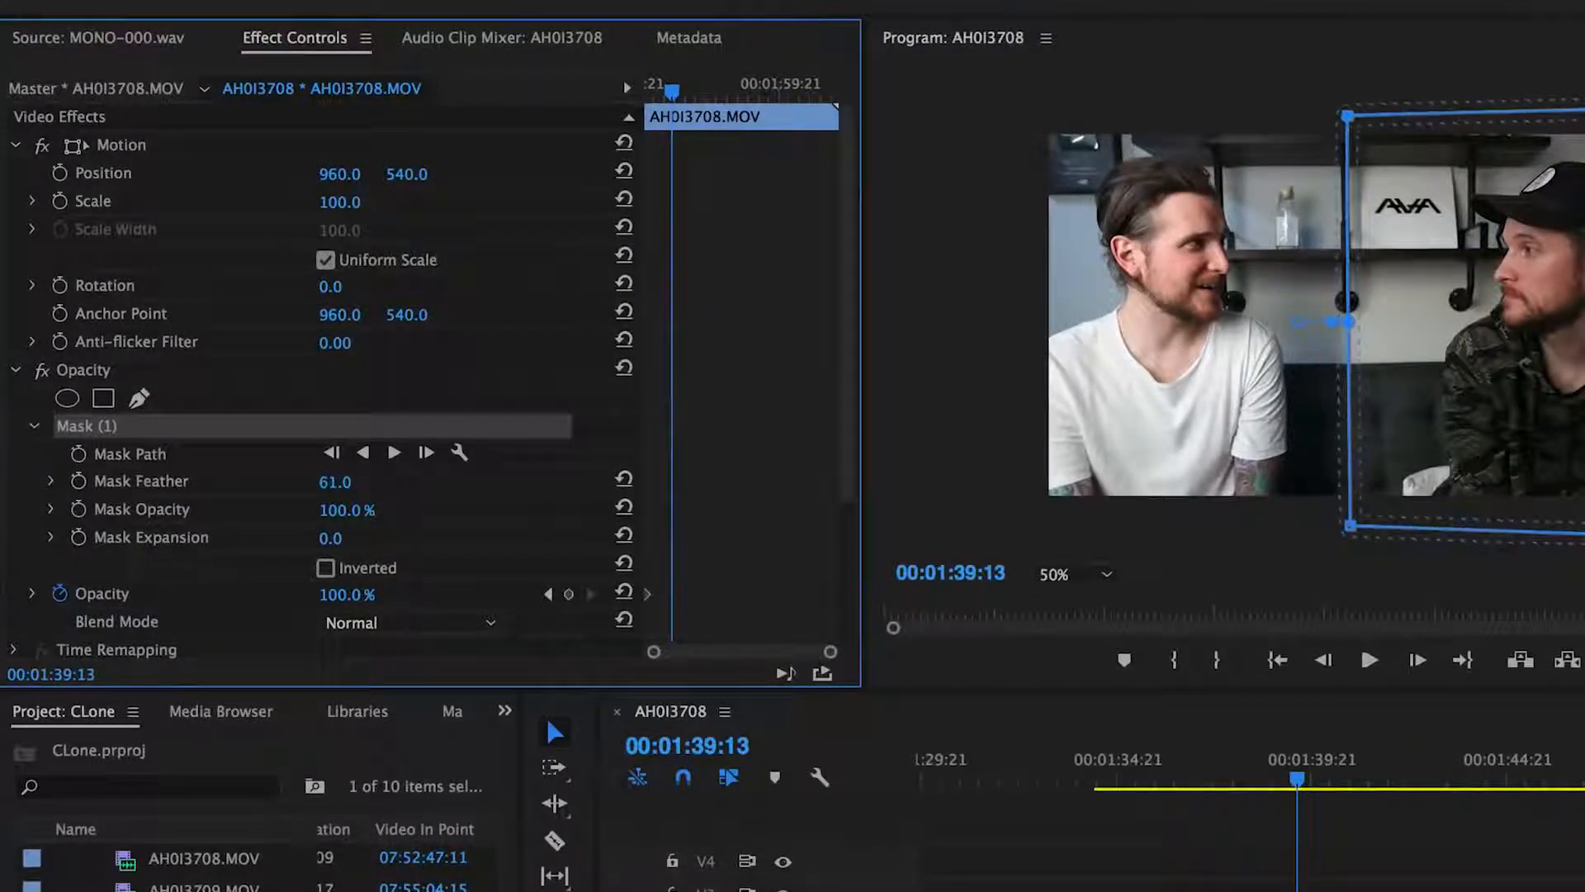
pyautogui.click(1282, 837)
pyautogui.click(329, 63)
pyautogui.click(1449, 888)
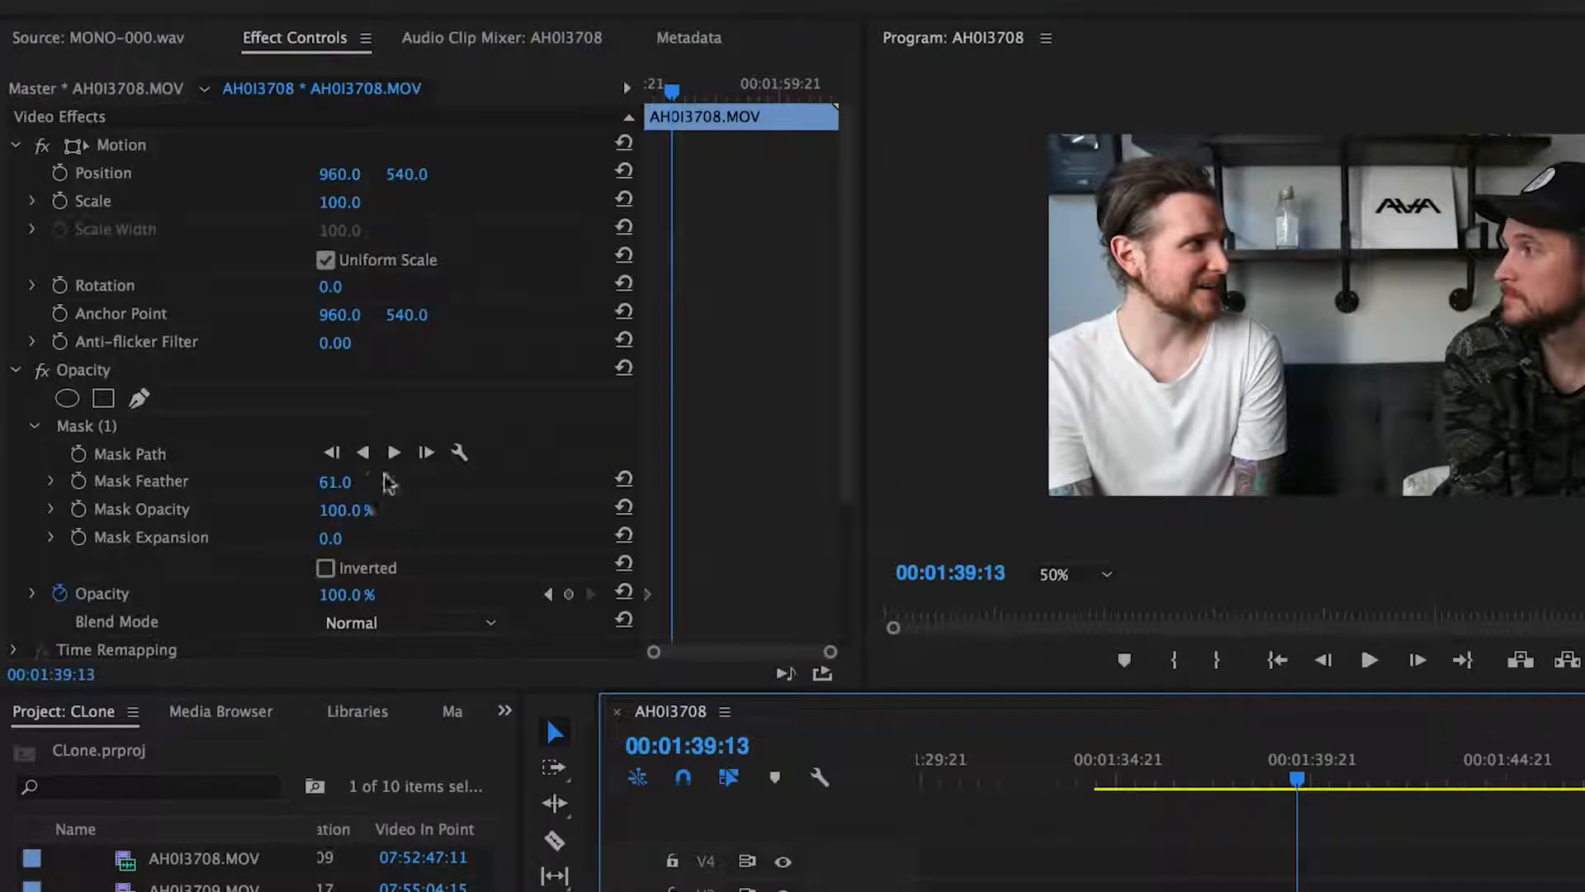
pyautogui.click(338, 487)
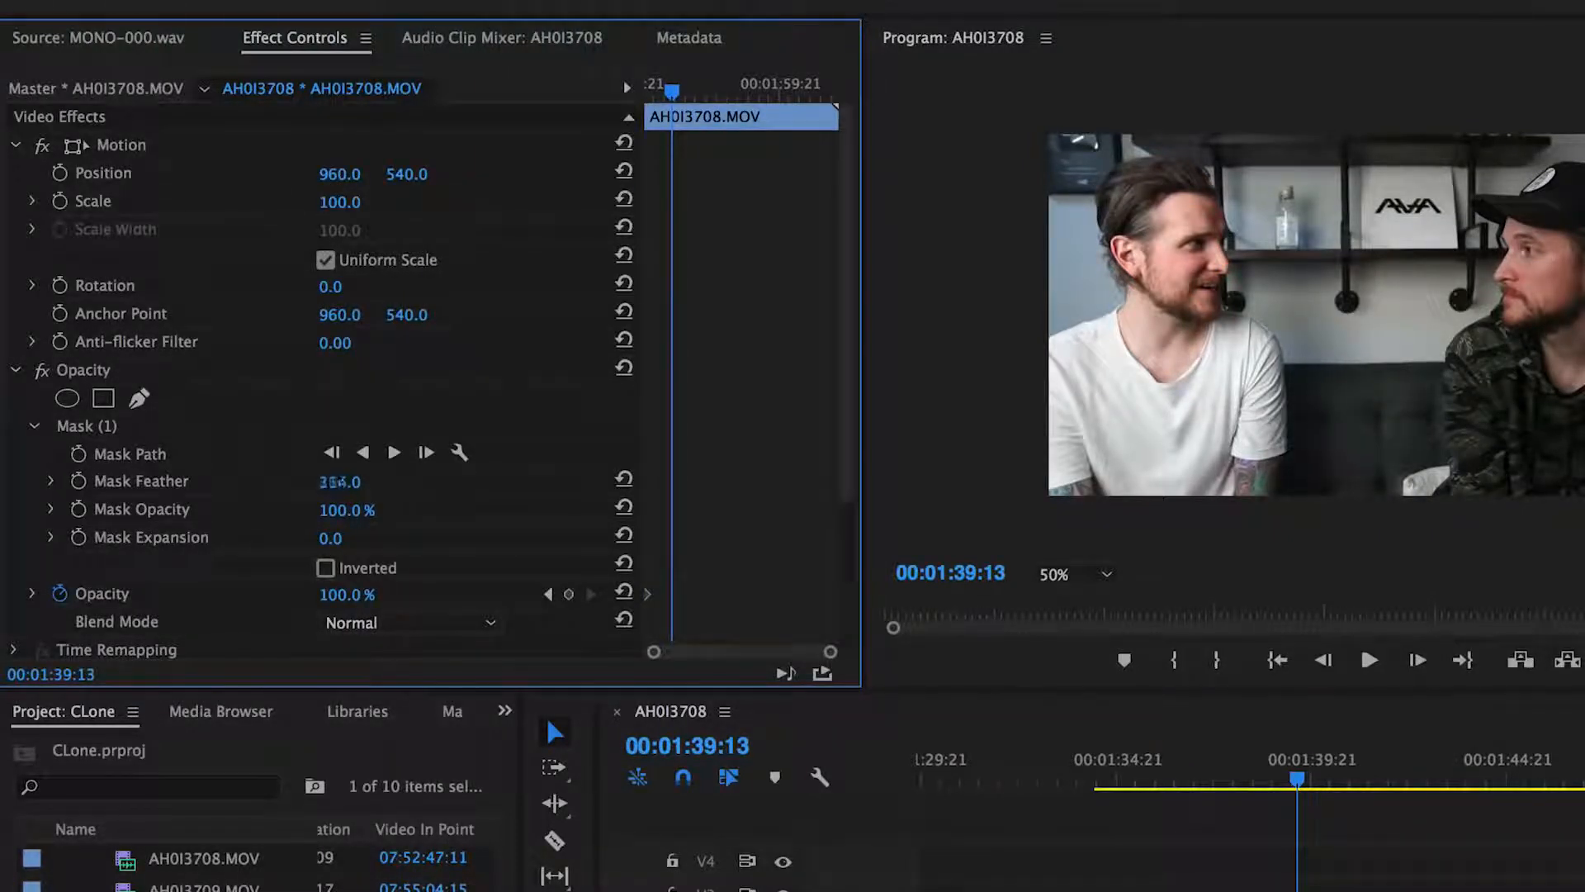
pyautogui.moveTo(338, 486); pyautogui.dragTo(206, 485)
# - Set the opacity mask's Mask Expansion to 84 and scale the program preview to Fit
pyautogui.moveTo(335, 538); pyautogui.dragTo(413, 537)
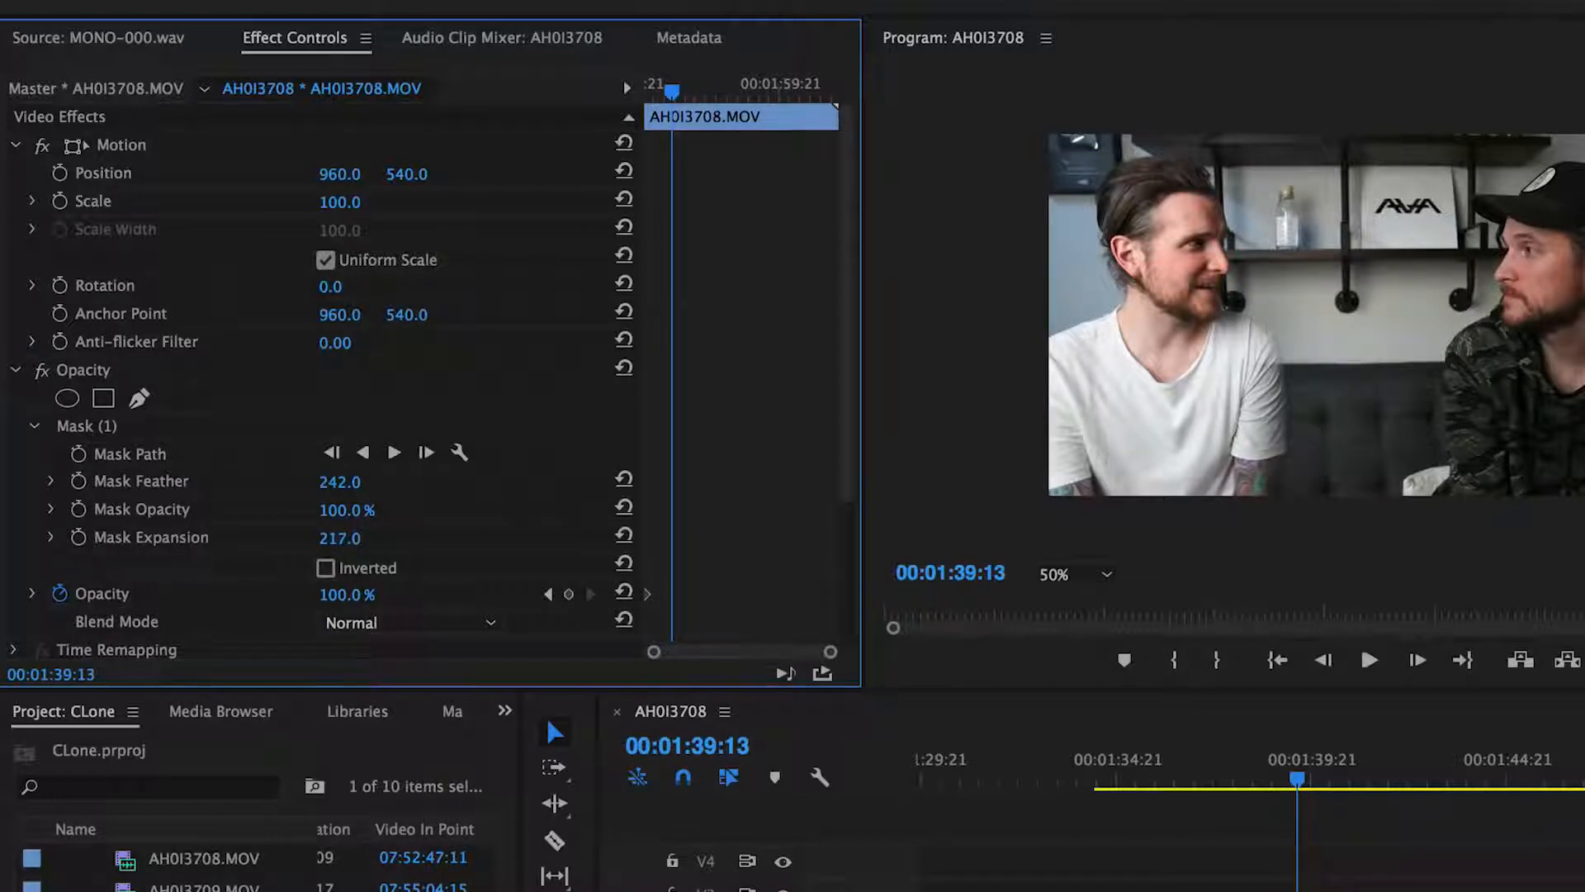
pyautogui.moveTo(335, 537); pyautogui.dragTo(334, 537)
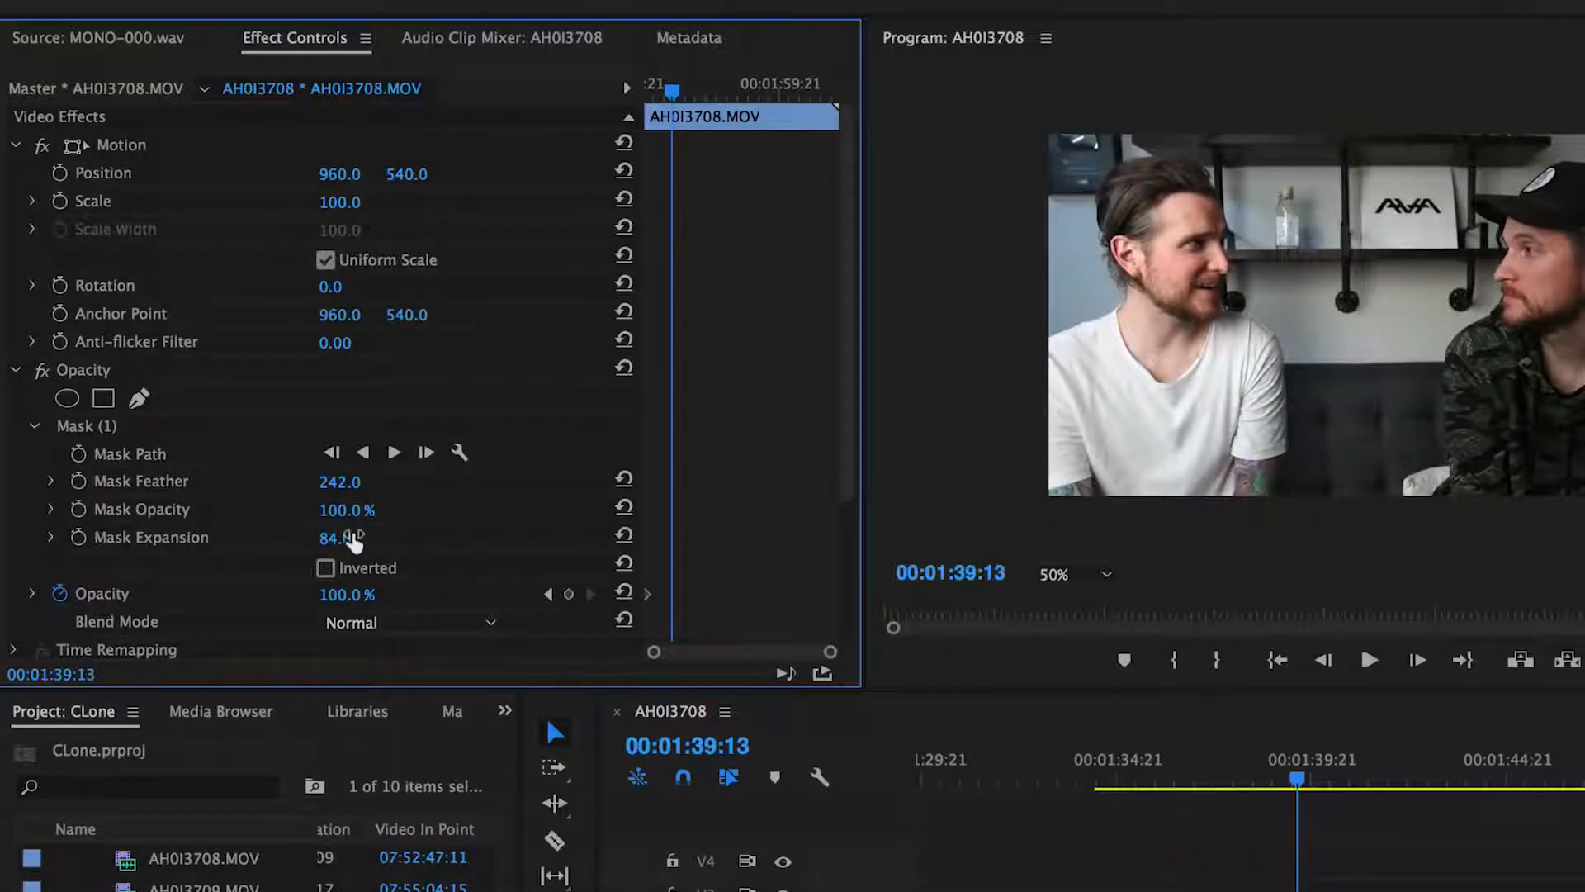
pyautogui.click(1077, 574)
pyautogui.click(1070, 598)
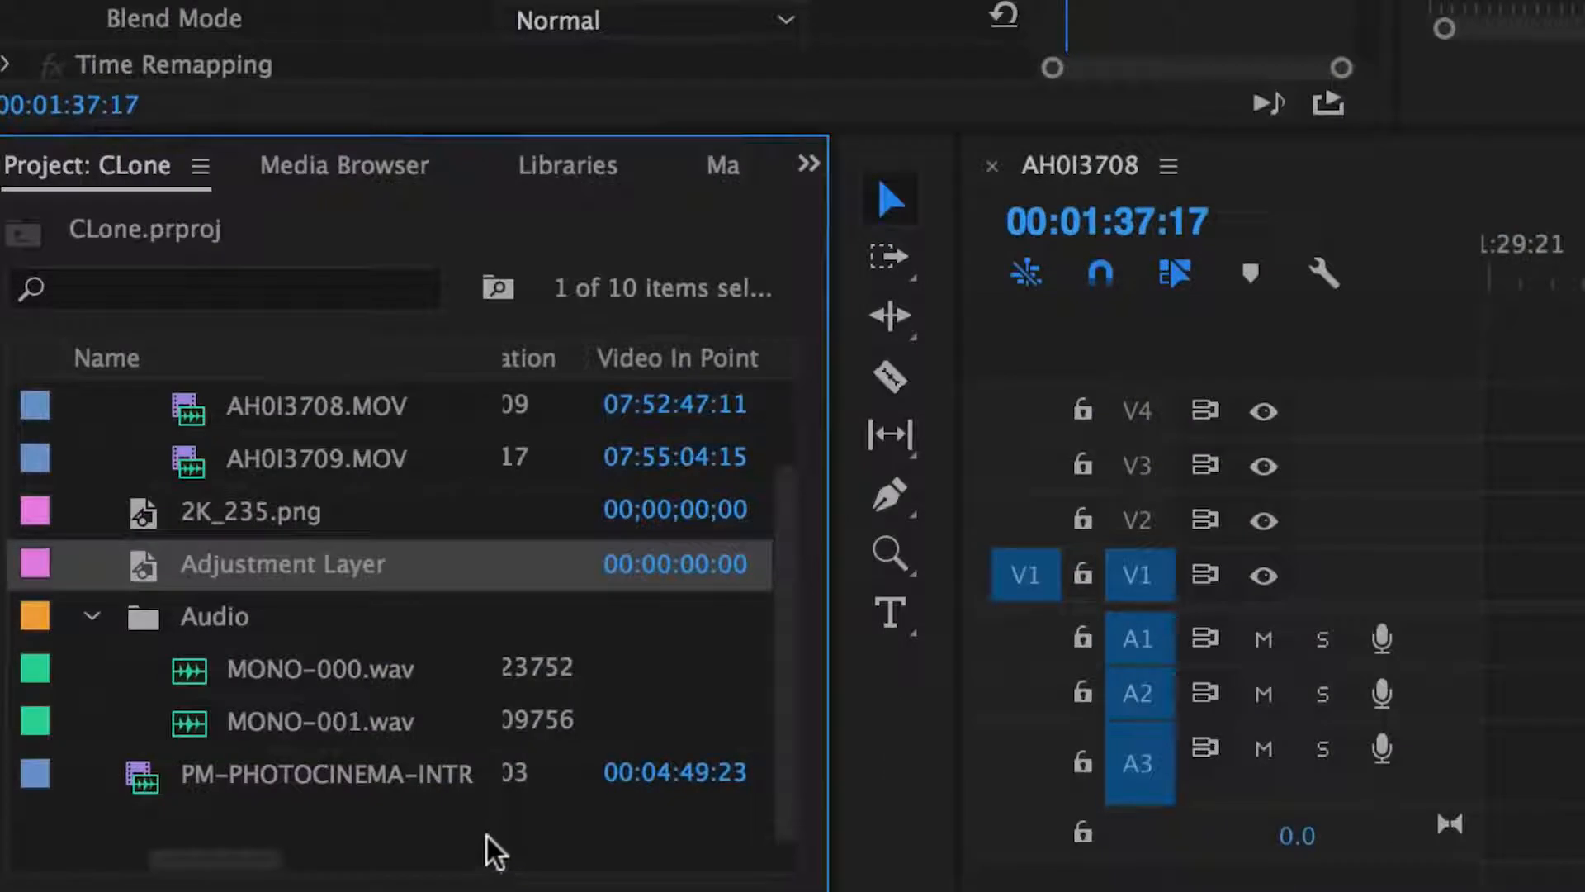
# - Create a new adjustment layer with the default settings and place it on V3 at the start of the stacked clips
pyautogui.rightClick(487, 849)
pyautogui.moveTo(654, 768)
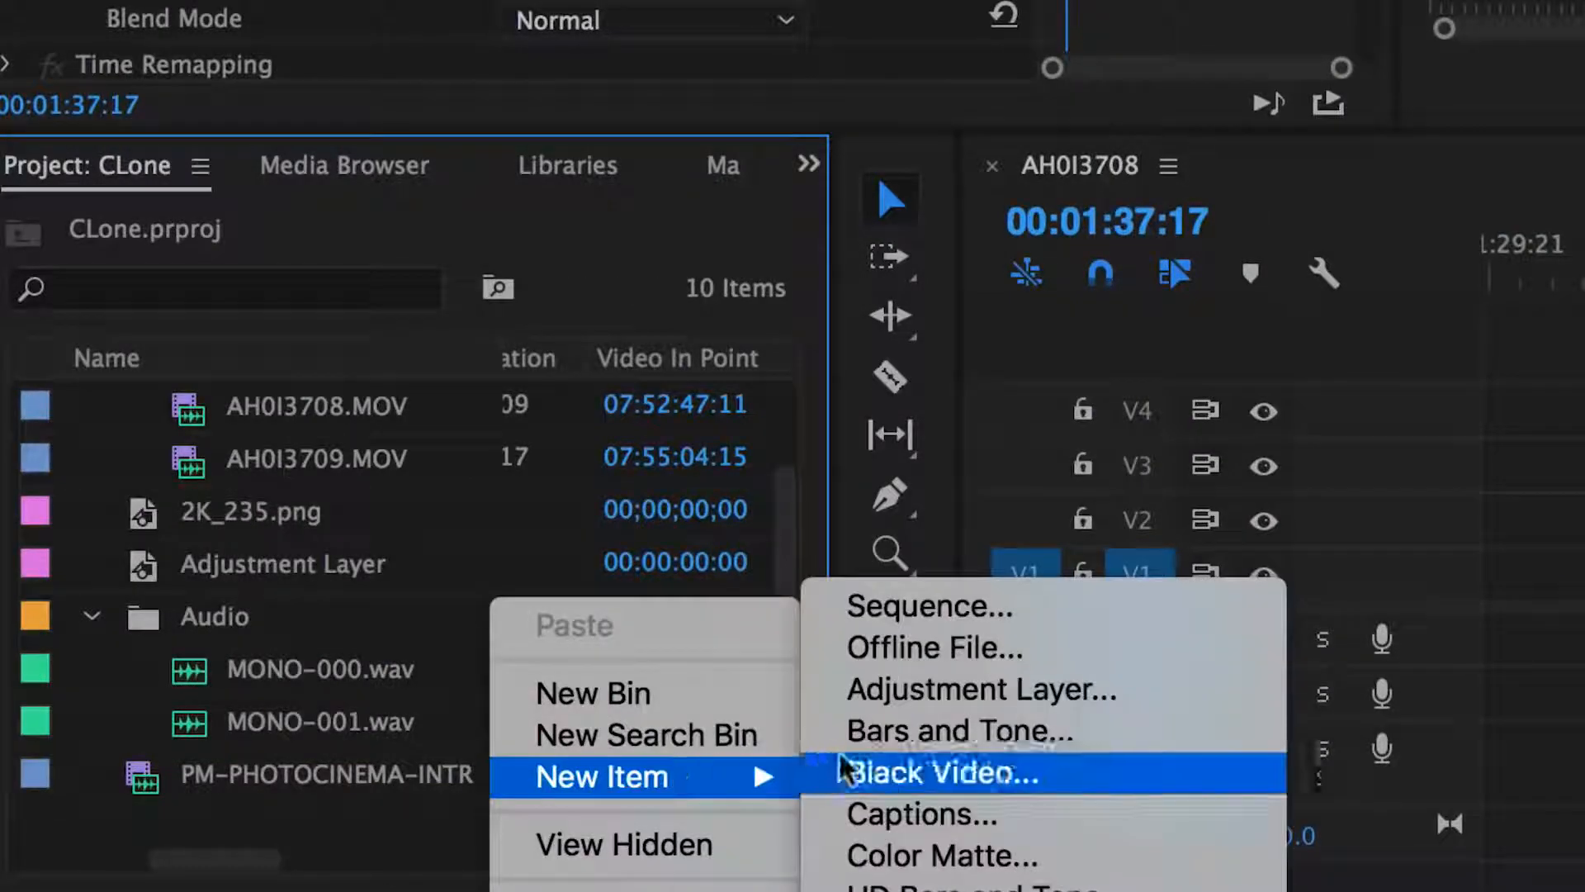
pyautogui.click(898, 693)
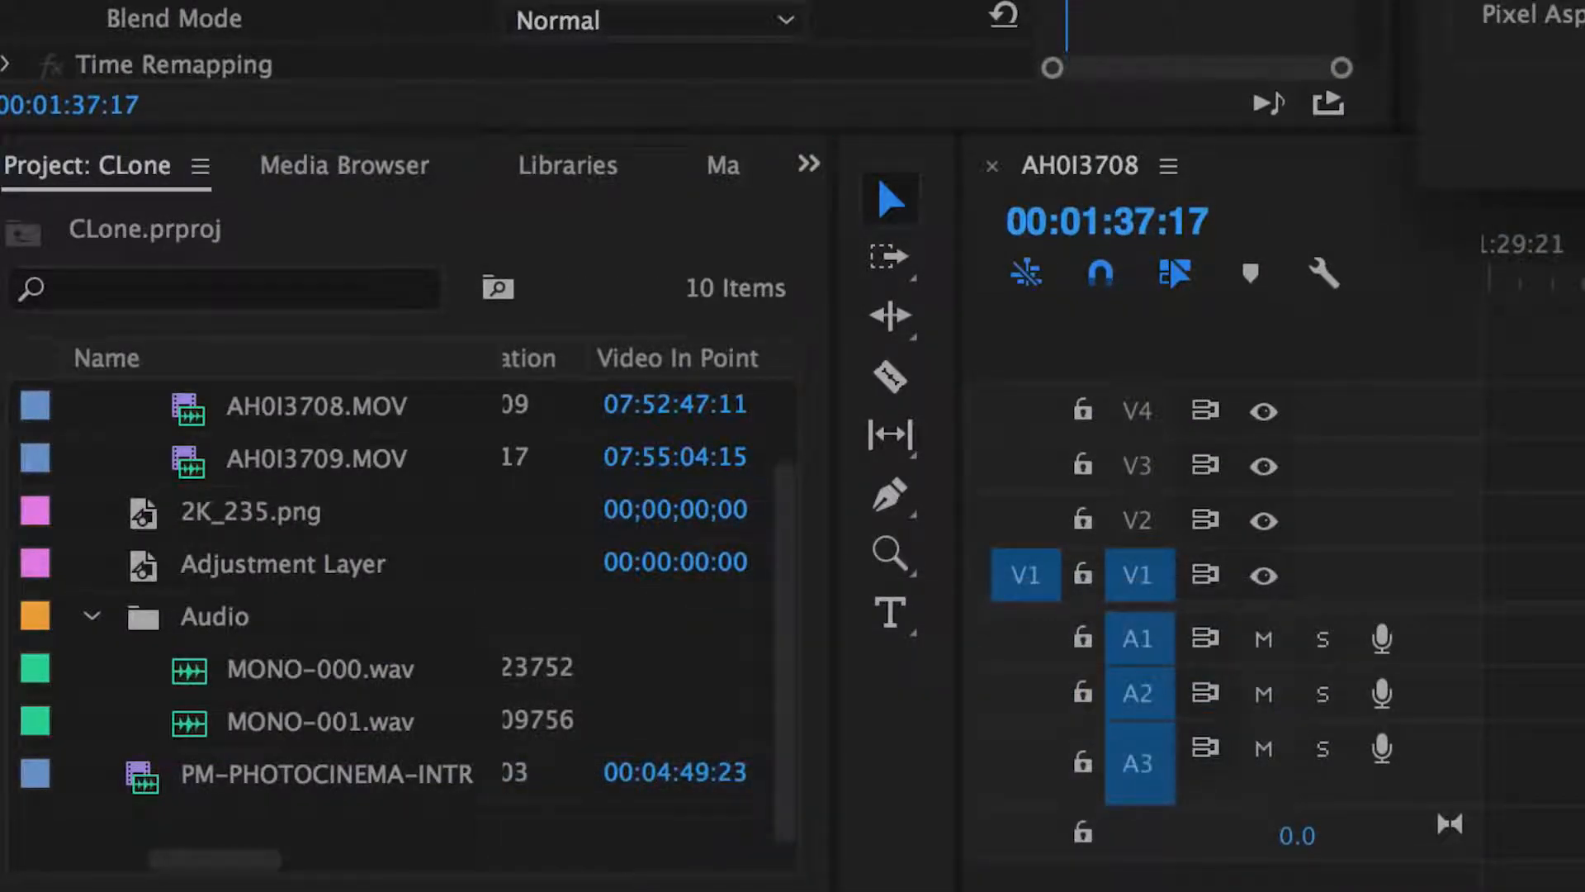
pyautogui.press('Return')
pyautogui.moveTo(143, 621); pyautogui.dragTo(776, 679)
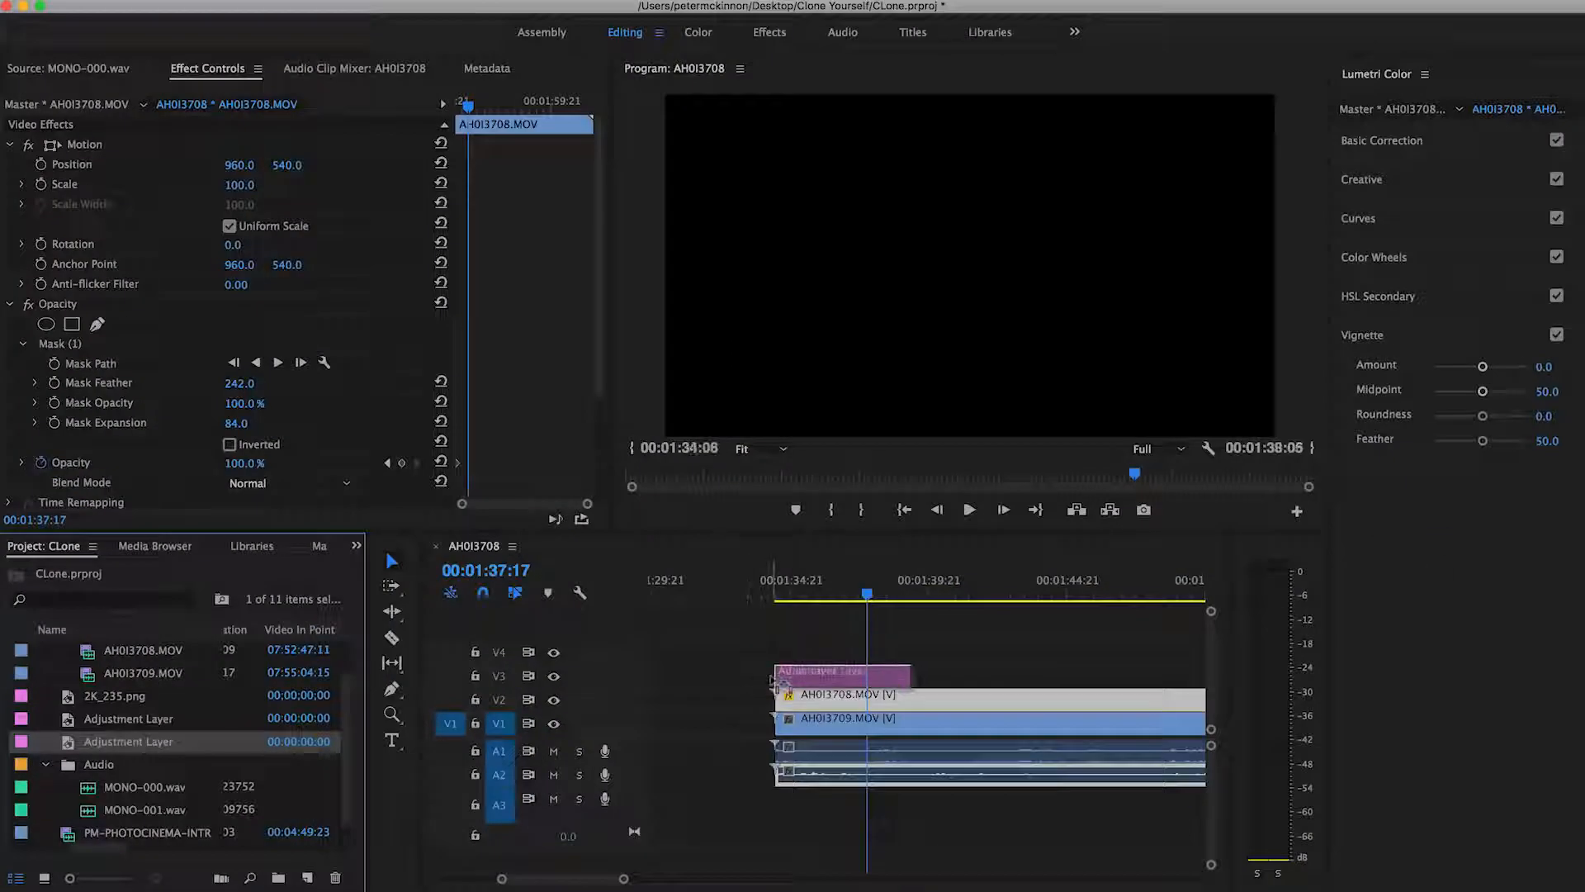
# - Extend the adjustment layer on V3 to the end of the AH0I3708.MOV clip
pyautogui.scroll(-4, 784, 646)
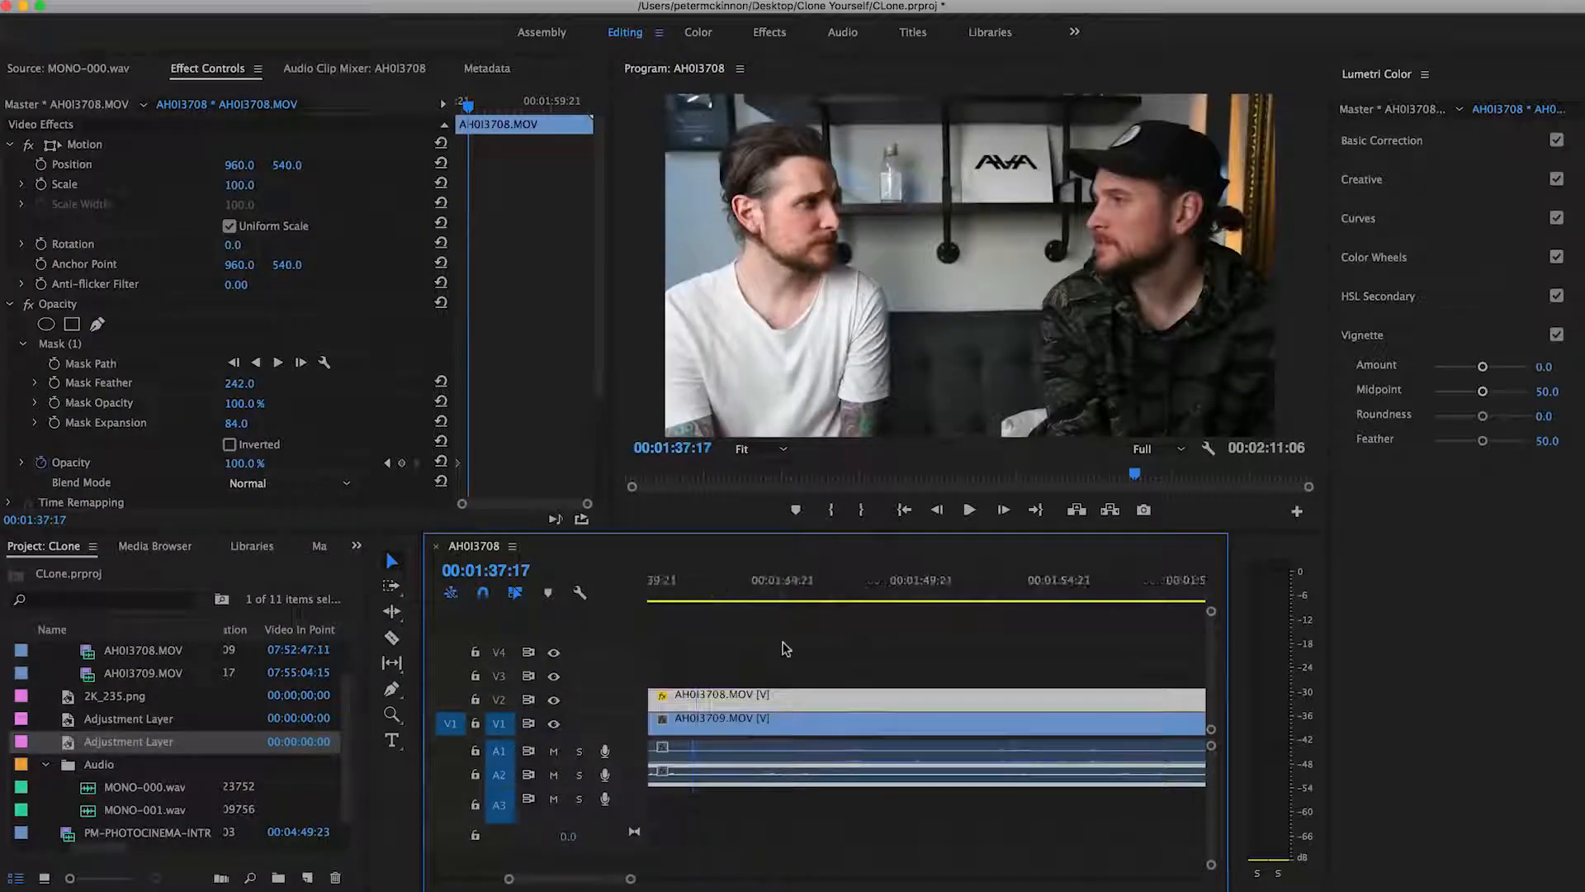
pyautogui.scroll(-3, 784, 646)
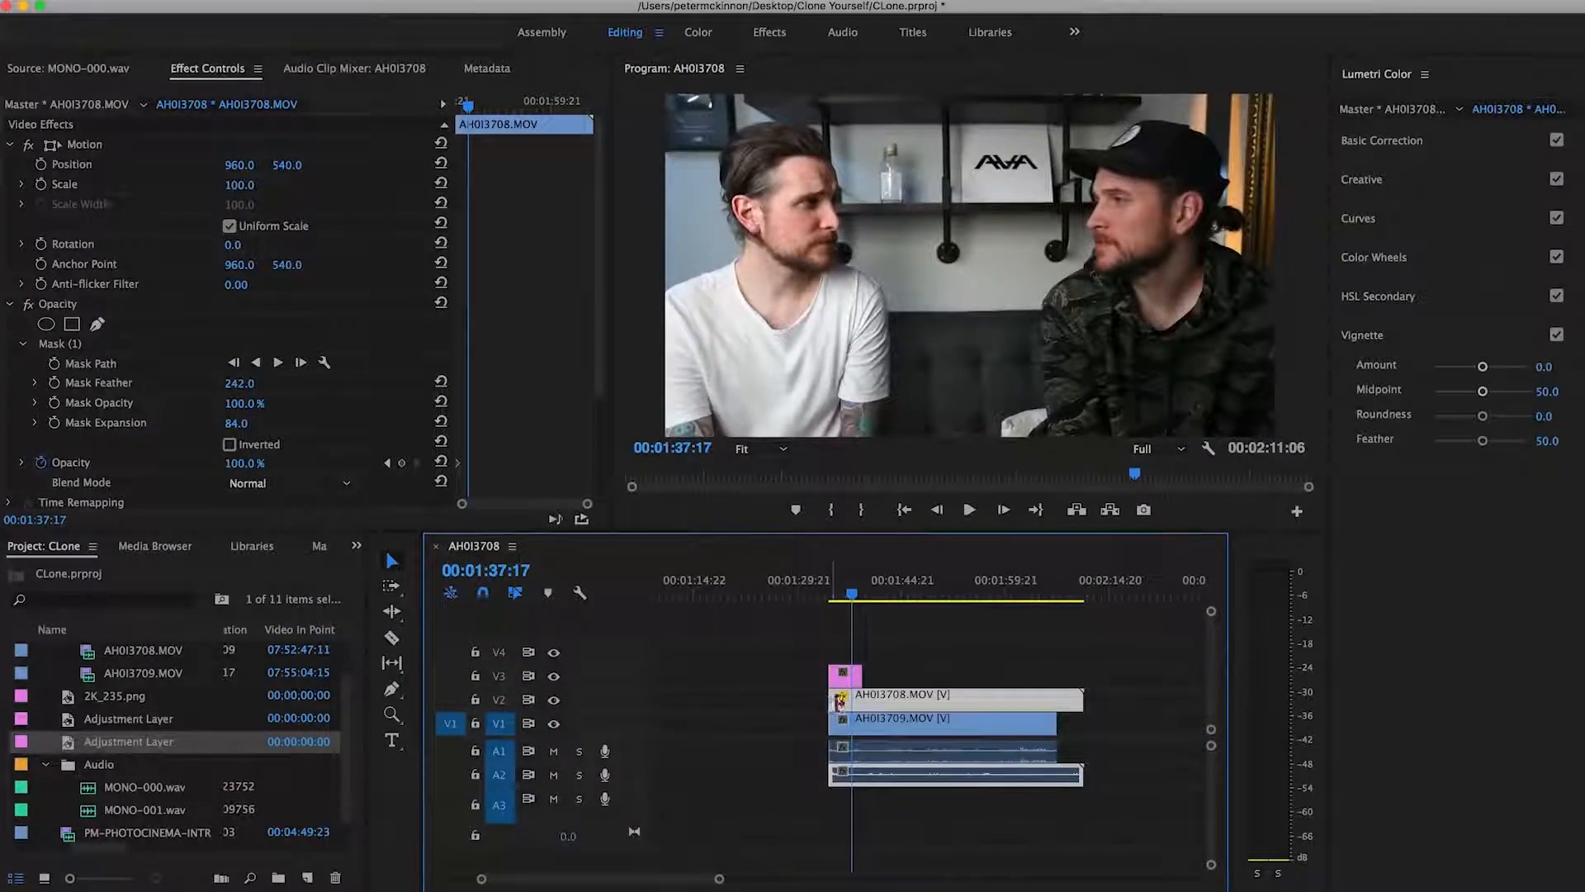
pyautogui.moveTo(858, 675); pyautogui.dragTo(1084, 676)
pyautogui.click(934, 639)
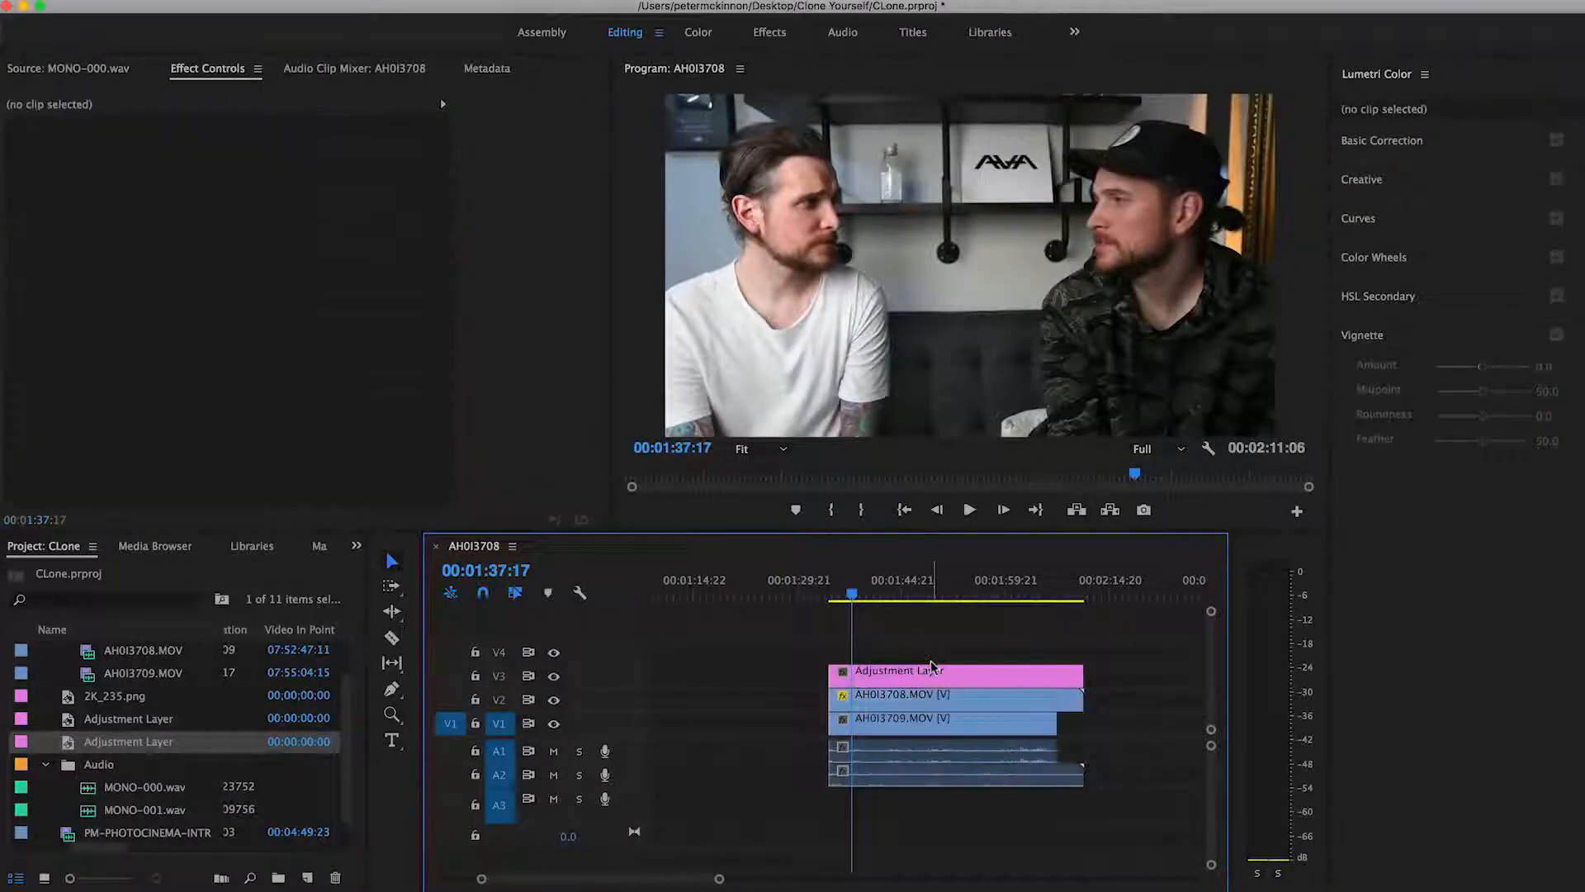
# - Apply the Kodak Killer_4.AF2I9147.cube LUT to the adjustment layer as its creative look and reduce the look's intensity
pyautogui.click(936, 673)
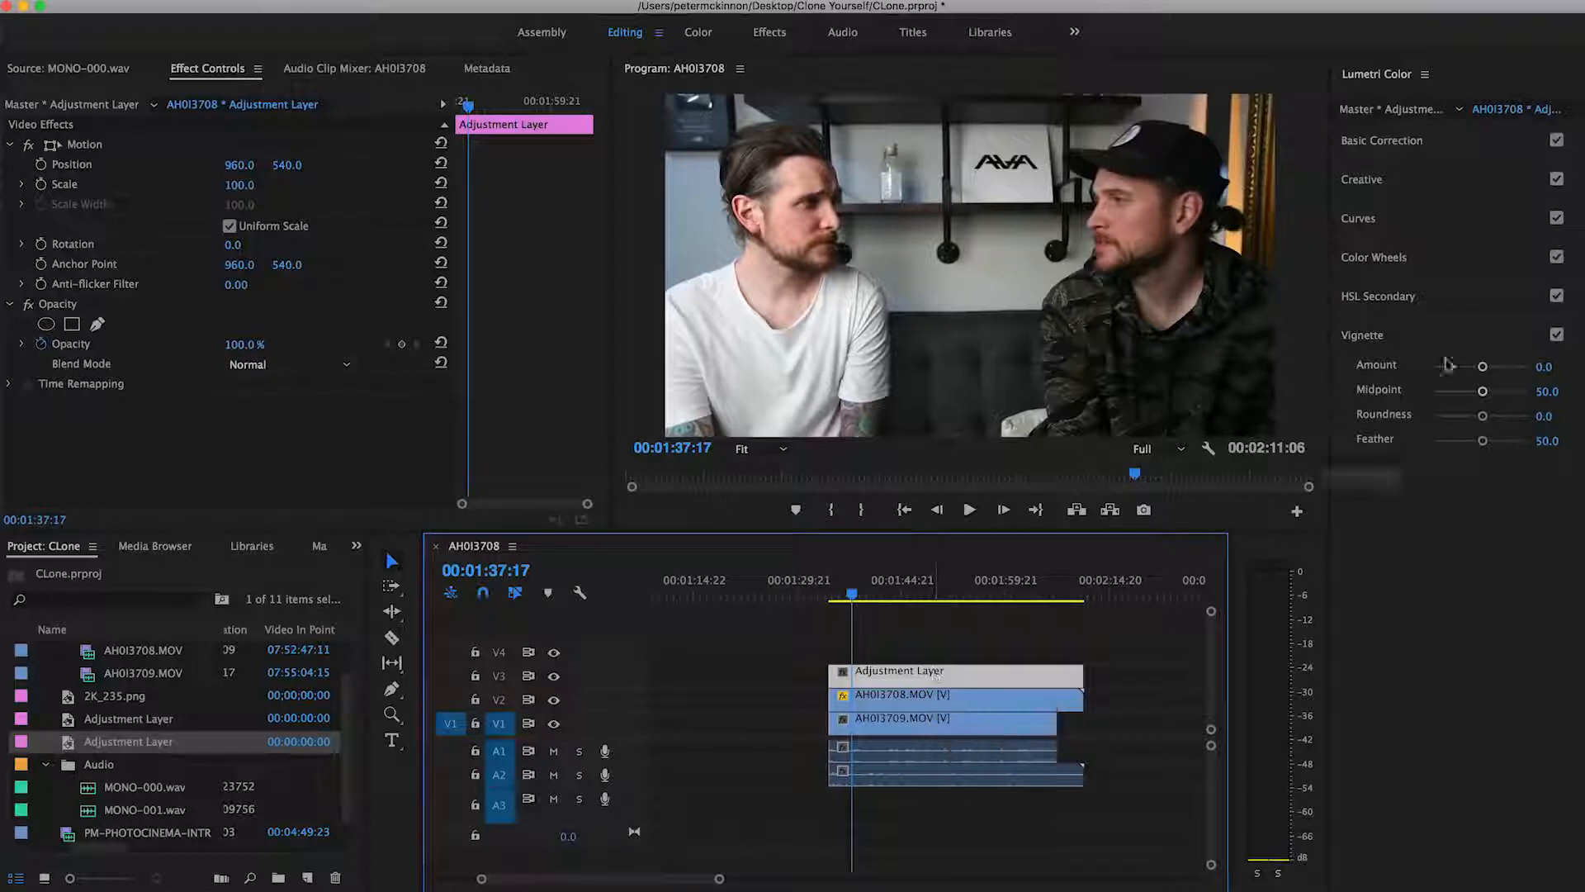
pyautogui.click(1415, 147)
pyautogui.click(1417, 140)
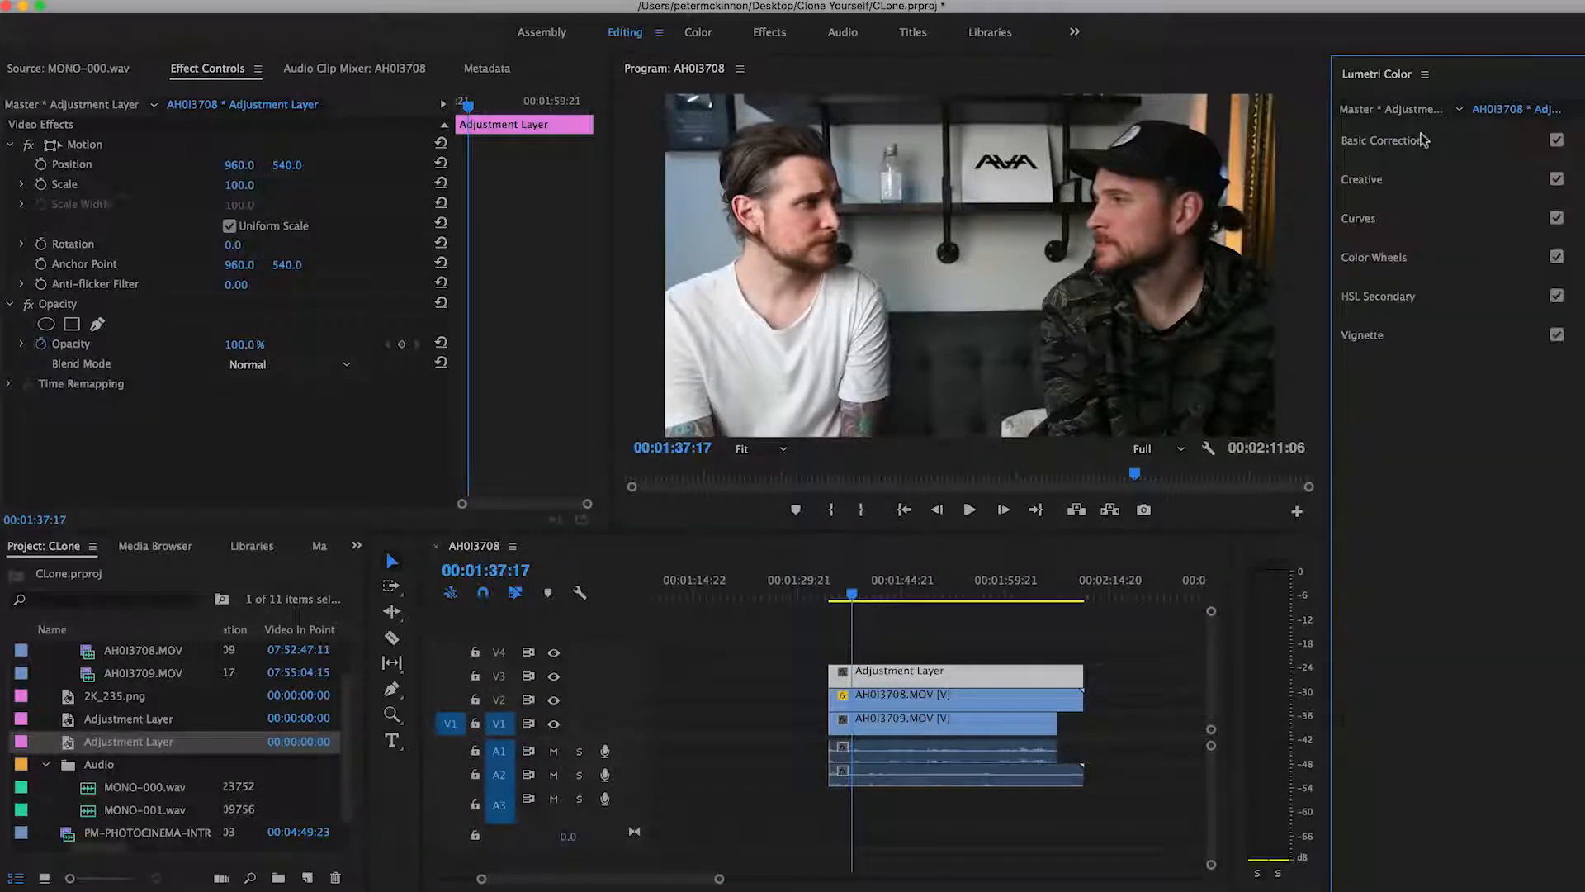
pyautogui.click(1414, 177)
pyautogui.click(1446, 212)
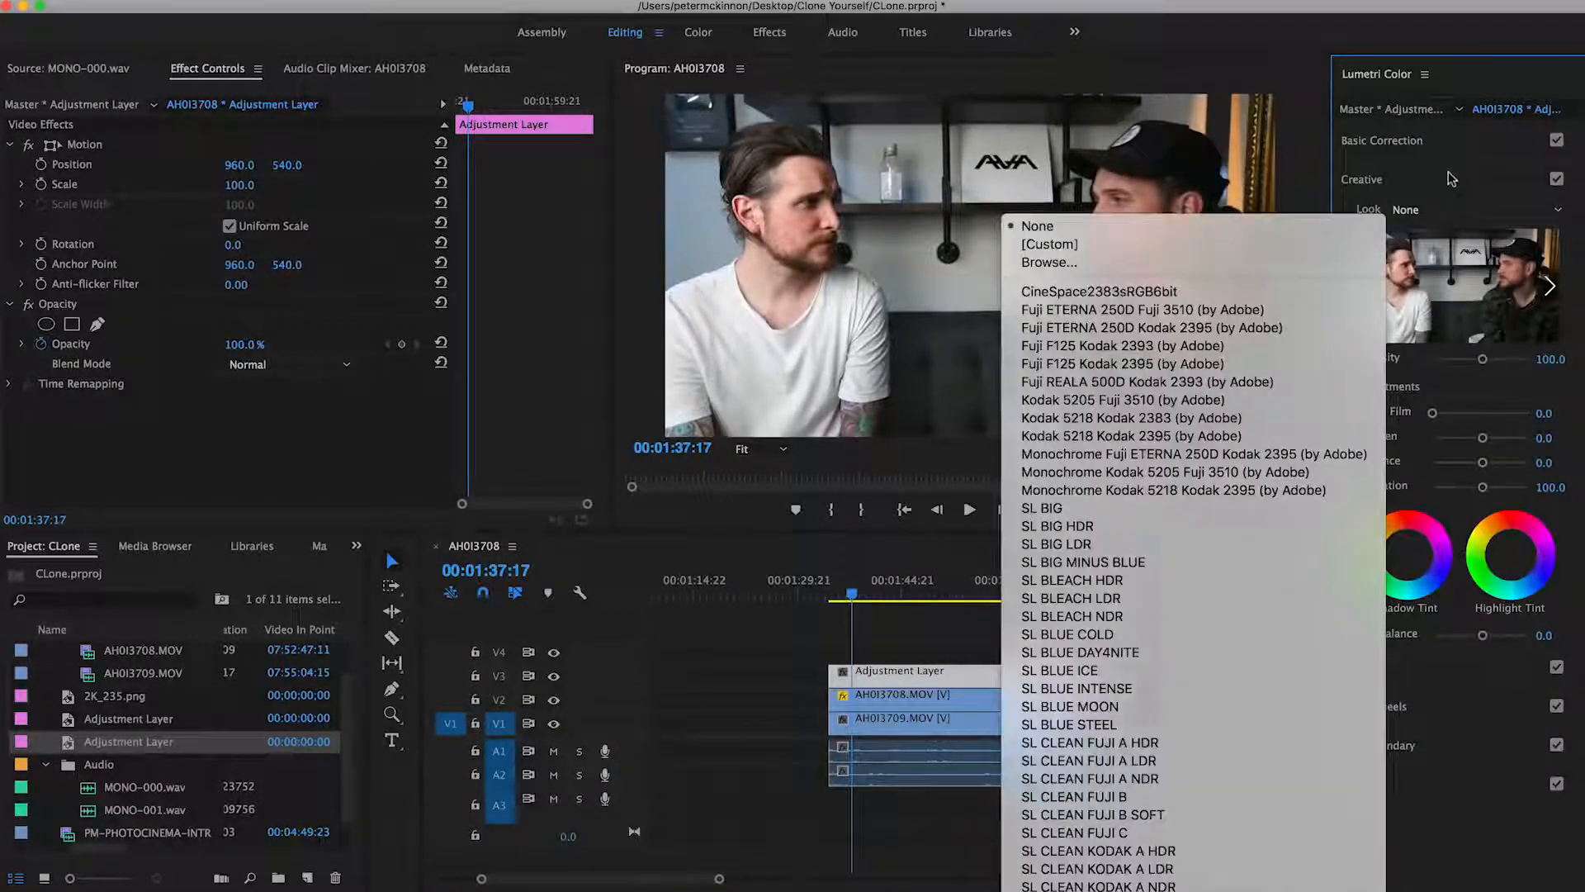
pyautogui.click(1446, 179)
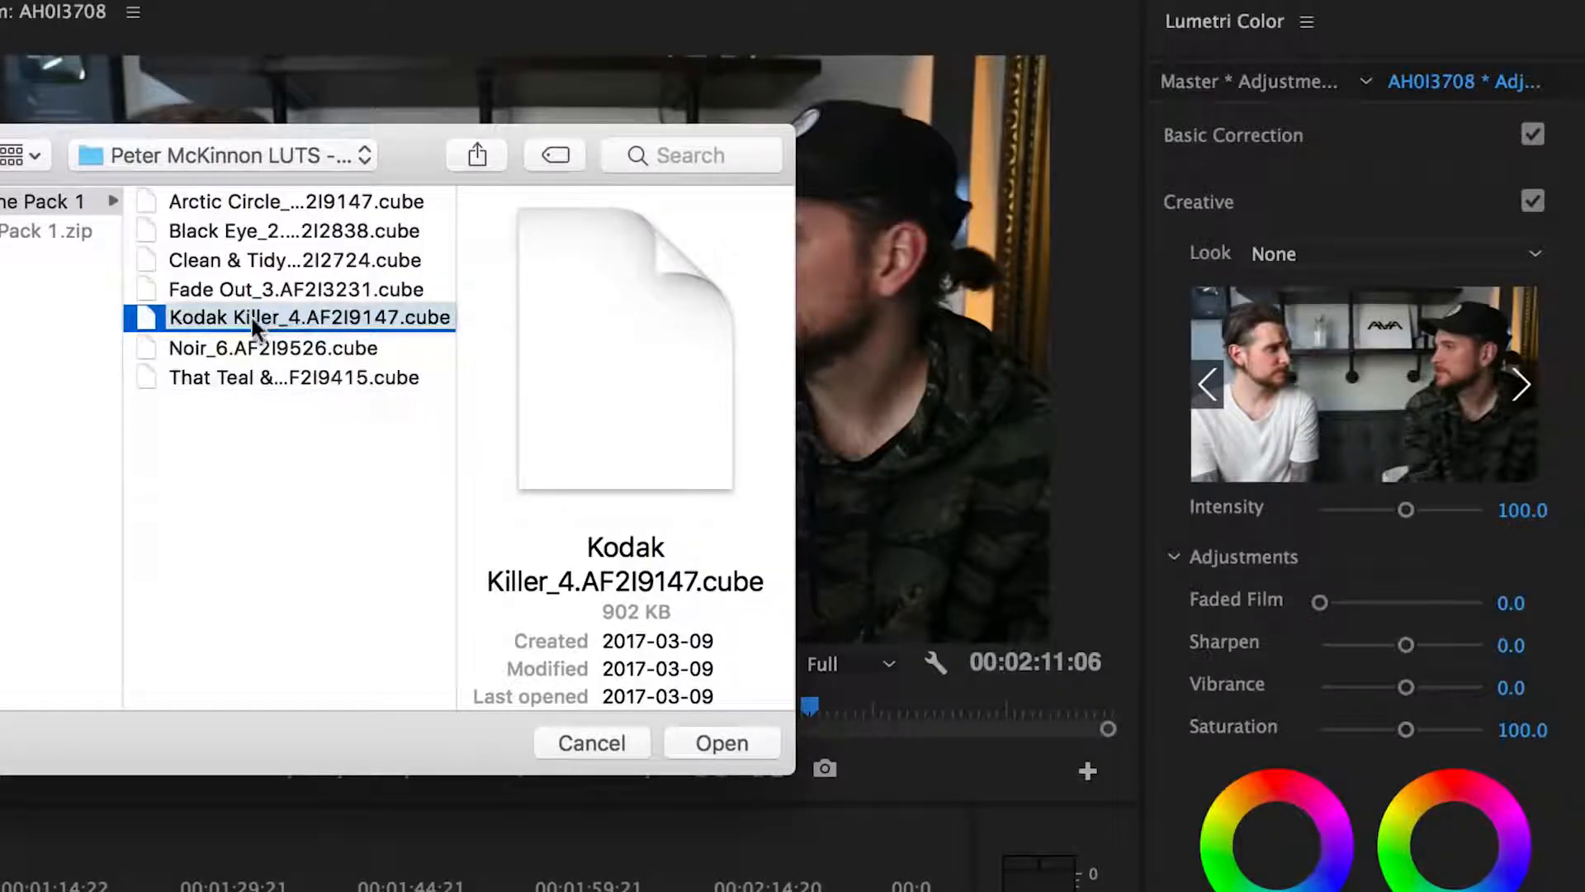
pyautogui.click(720, 743)
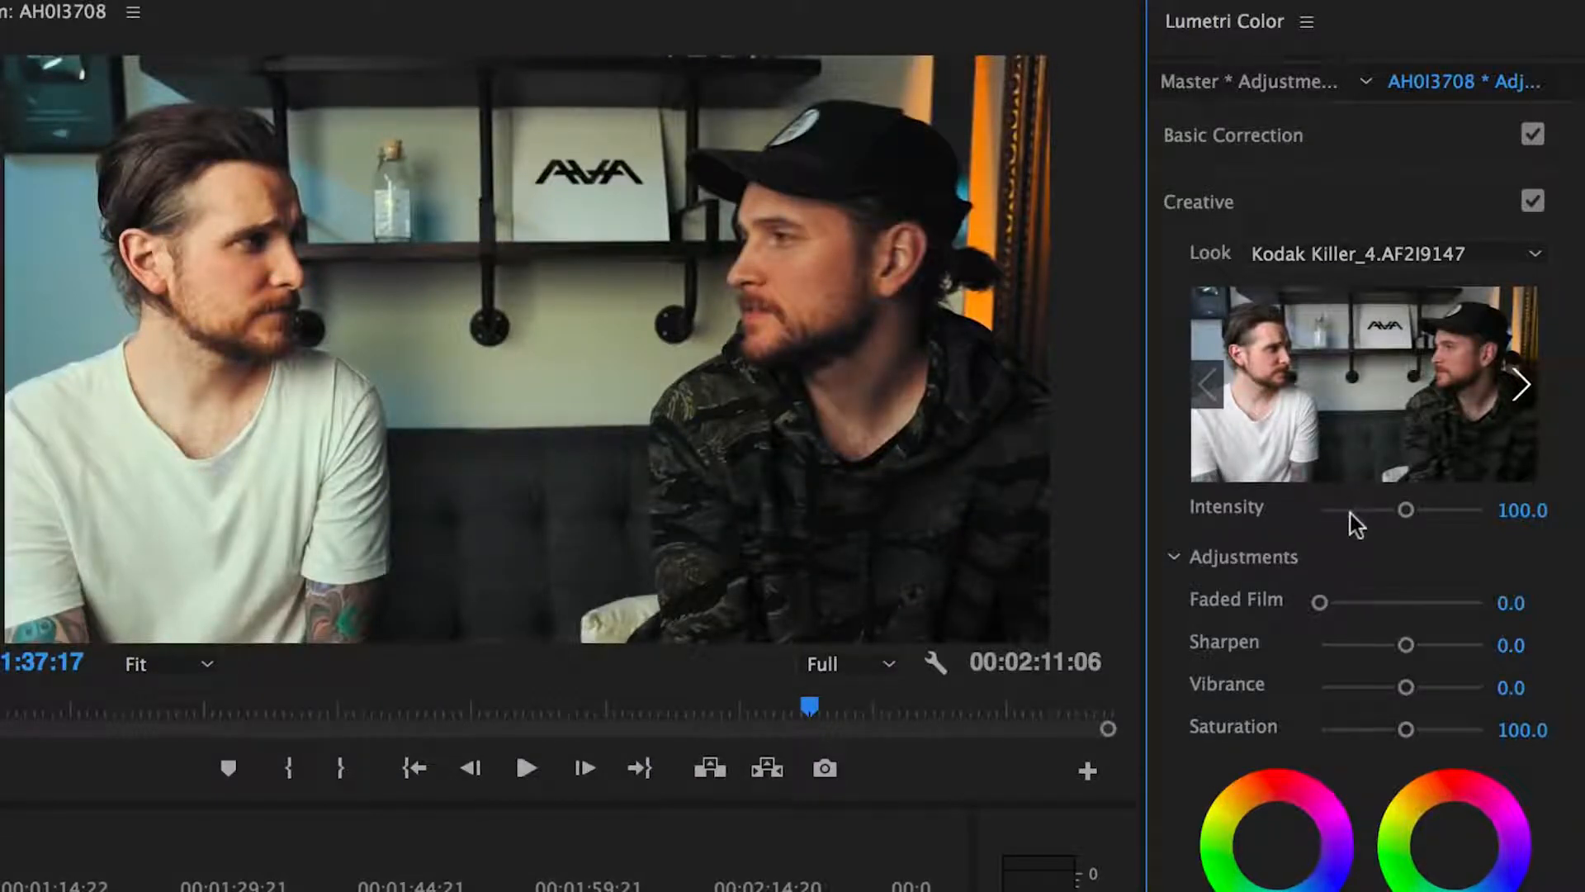
pyautogui.moveTo(1350, 513); pyautogui.dragTo(1334, 519)
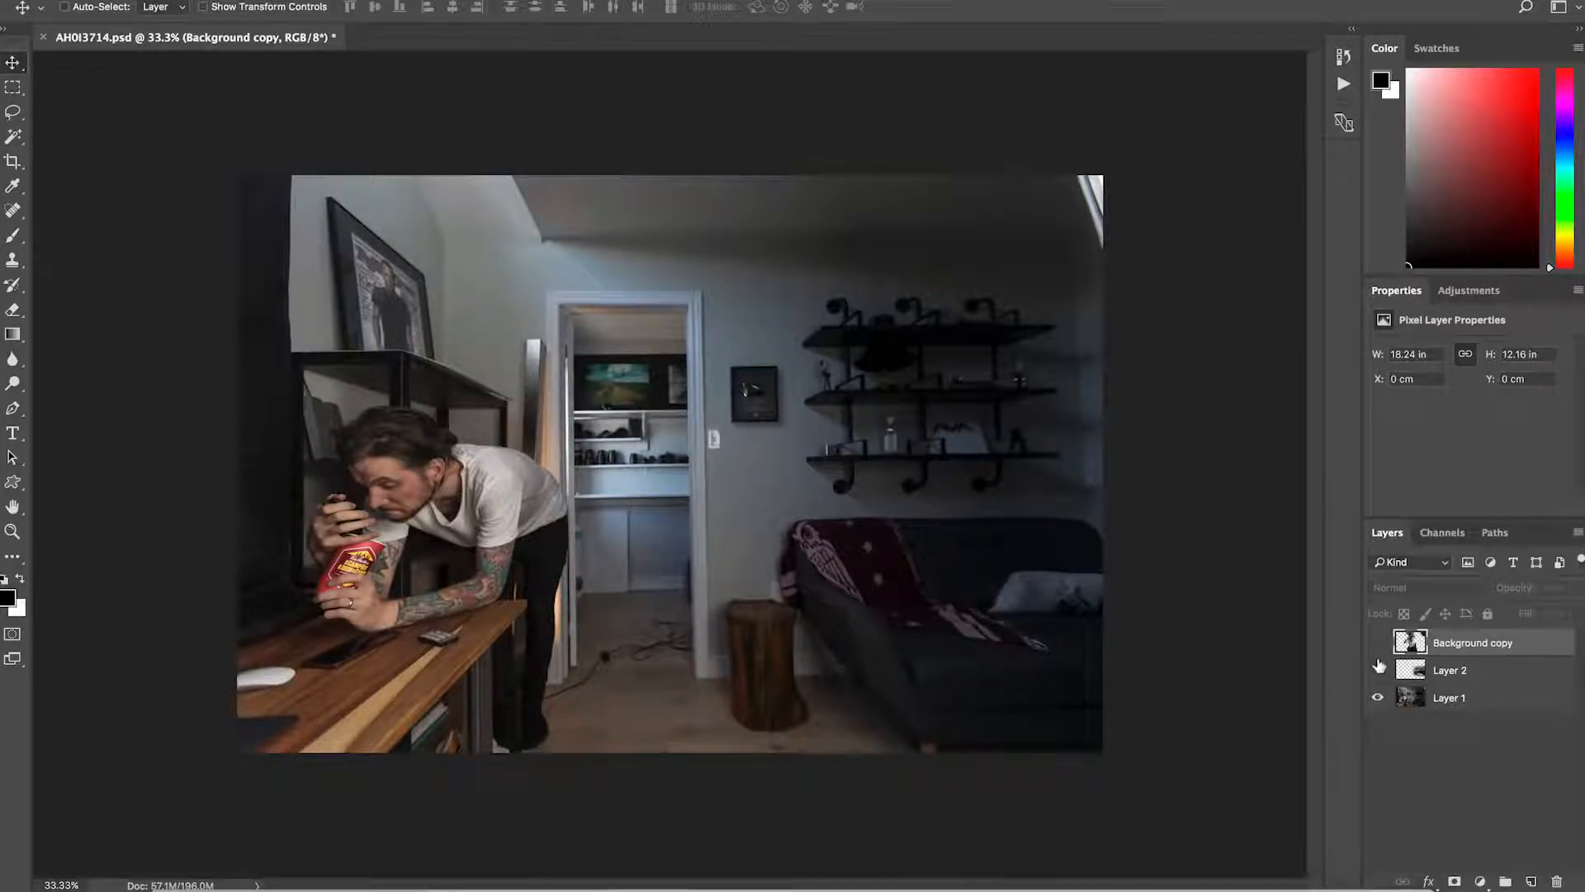
# - Switch to Photoshop and show Layer 2 and Background copy in AH0I3714.psd to view the composite photo
pyautogui.click(1377, 671)
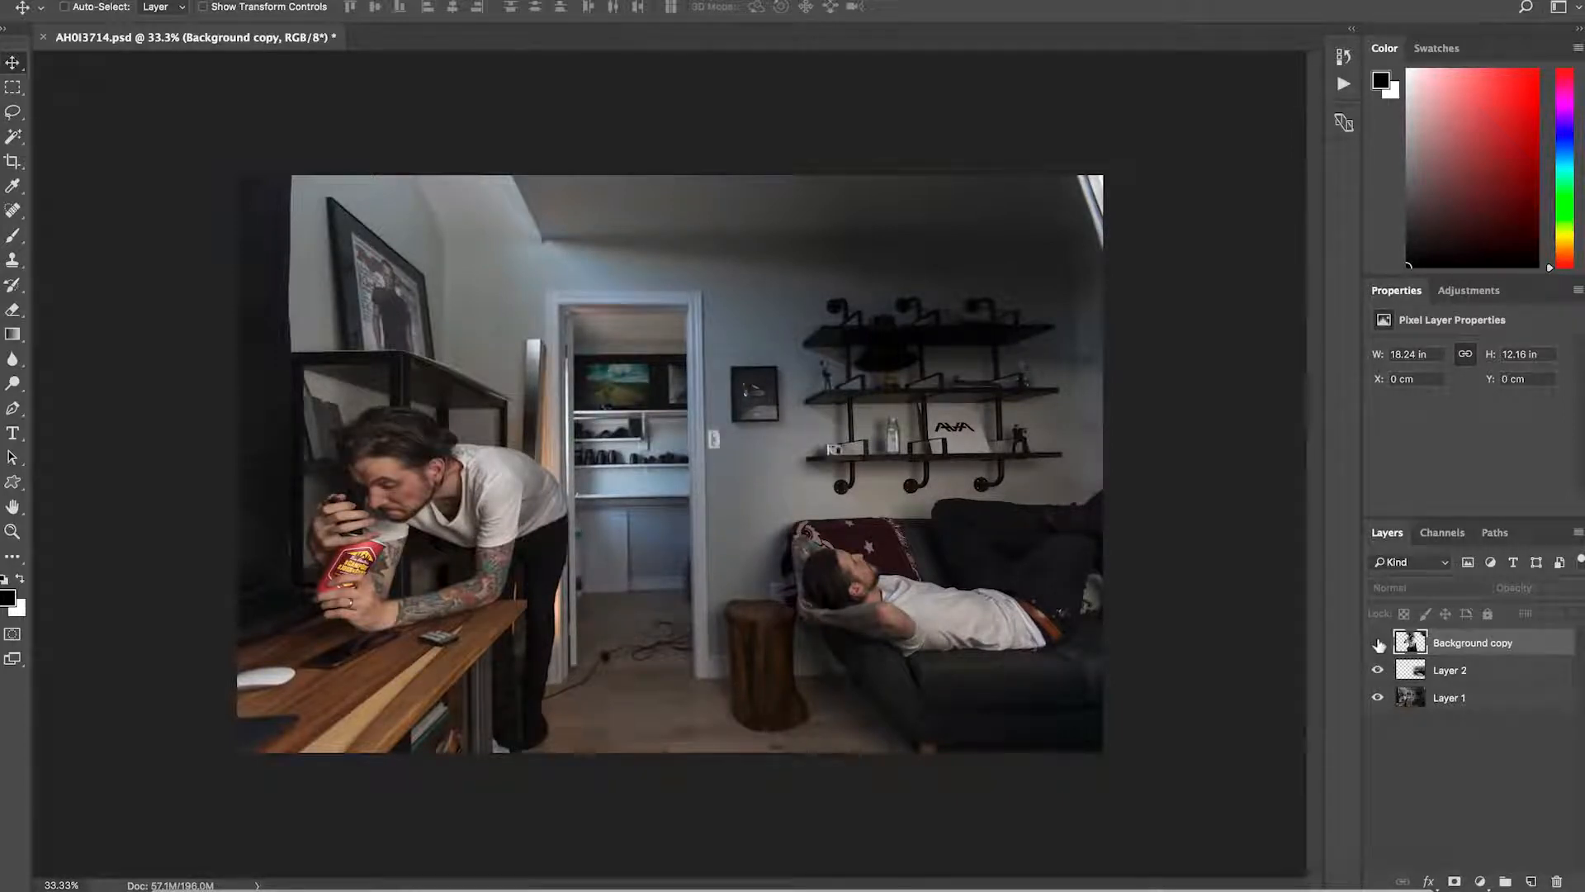
pyautogui.click(1378, 643)
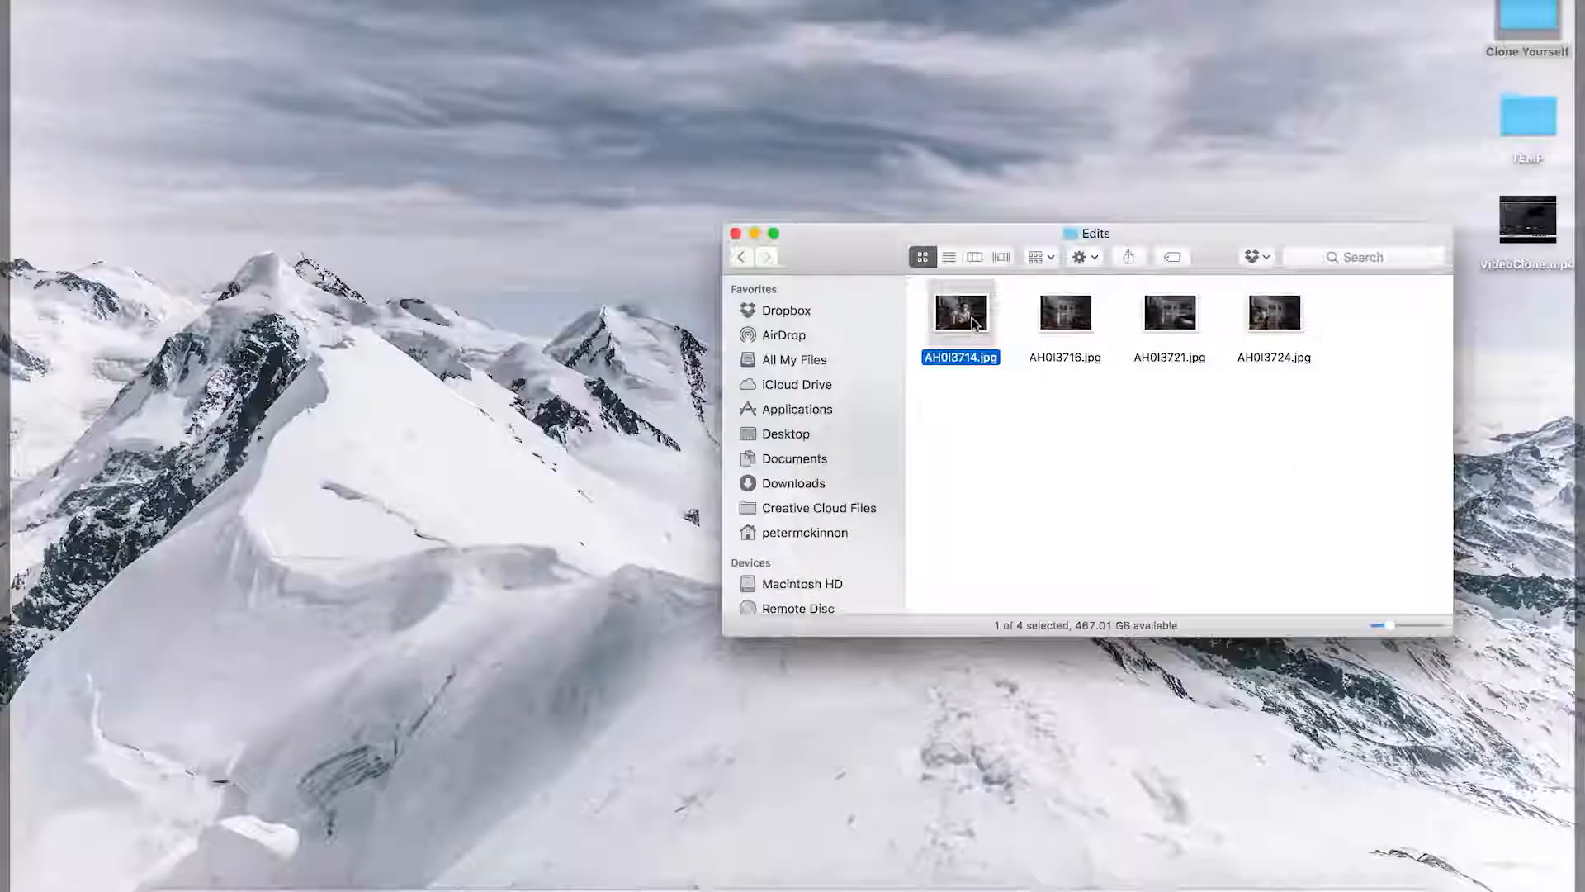
# - Preview the AH0I3714.jpg, AH0I3721.jpg and AH0I3724.jpg photos in the Edits folder
pyautogui.press('space')
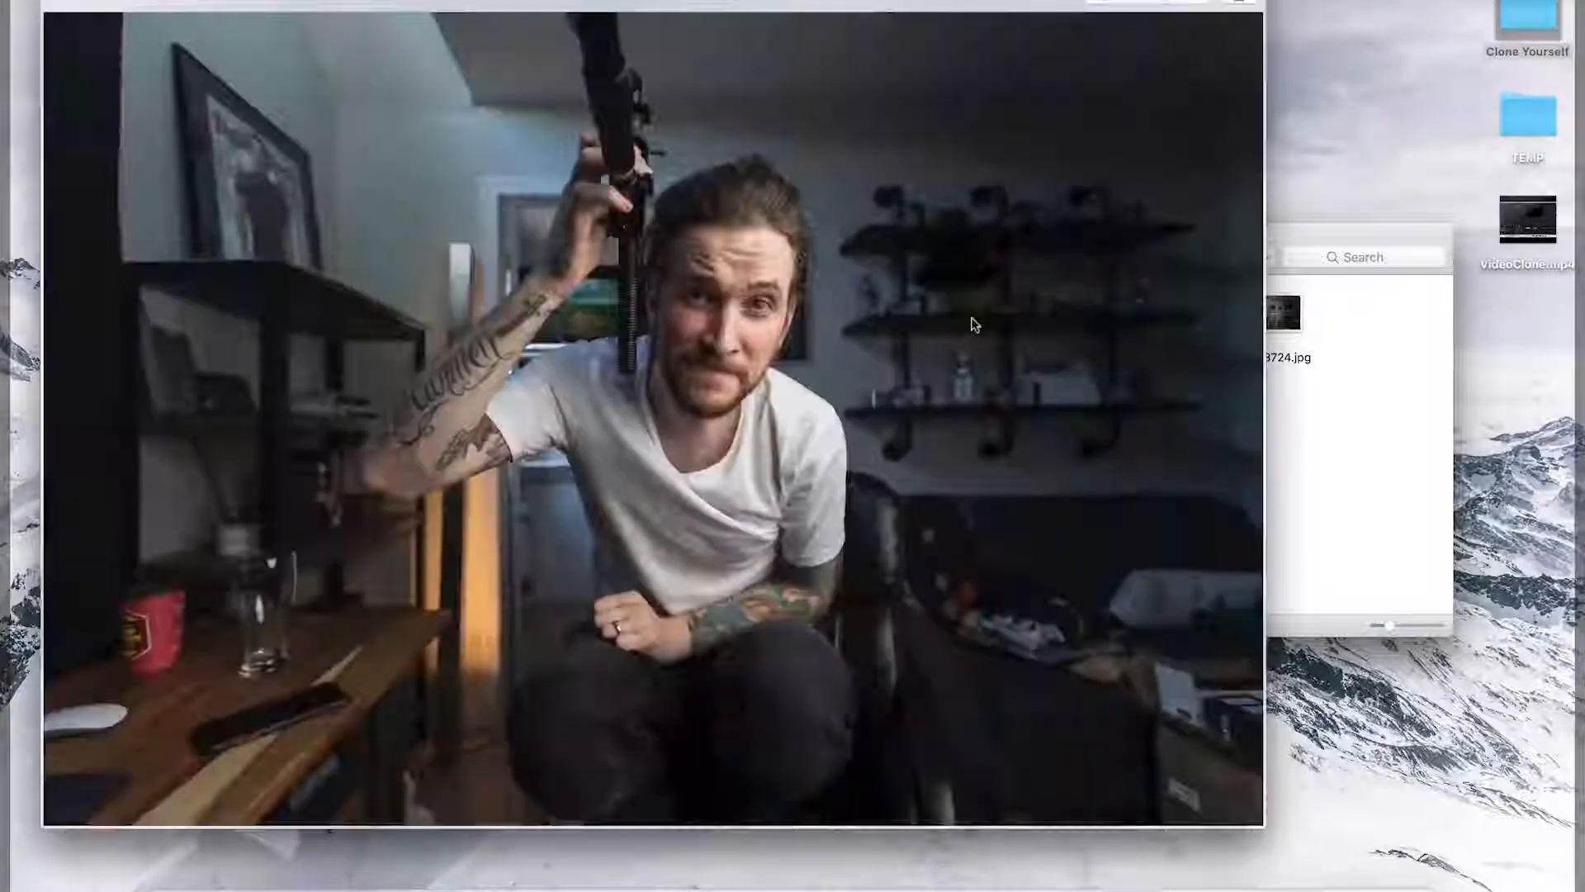
pyautogui.press('space')
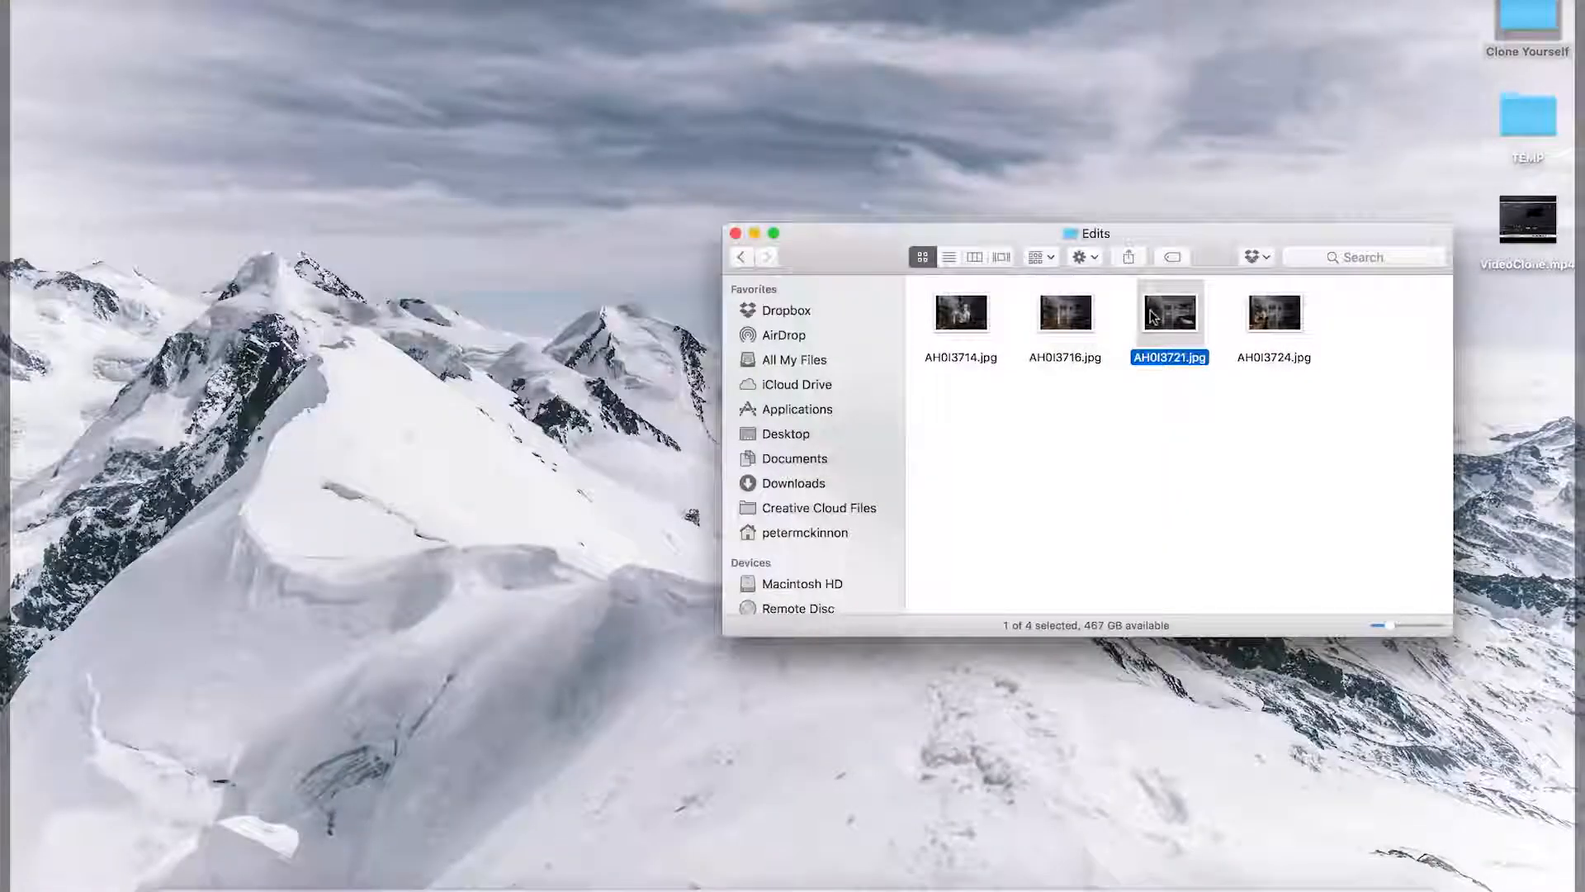
pyautogui.press('space')
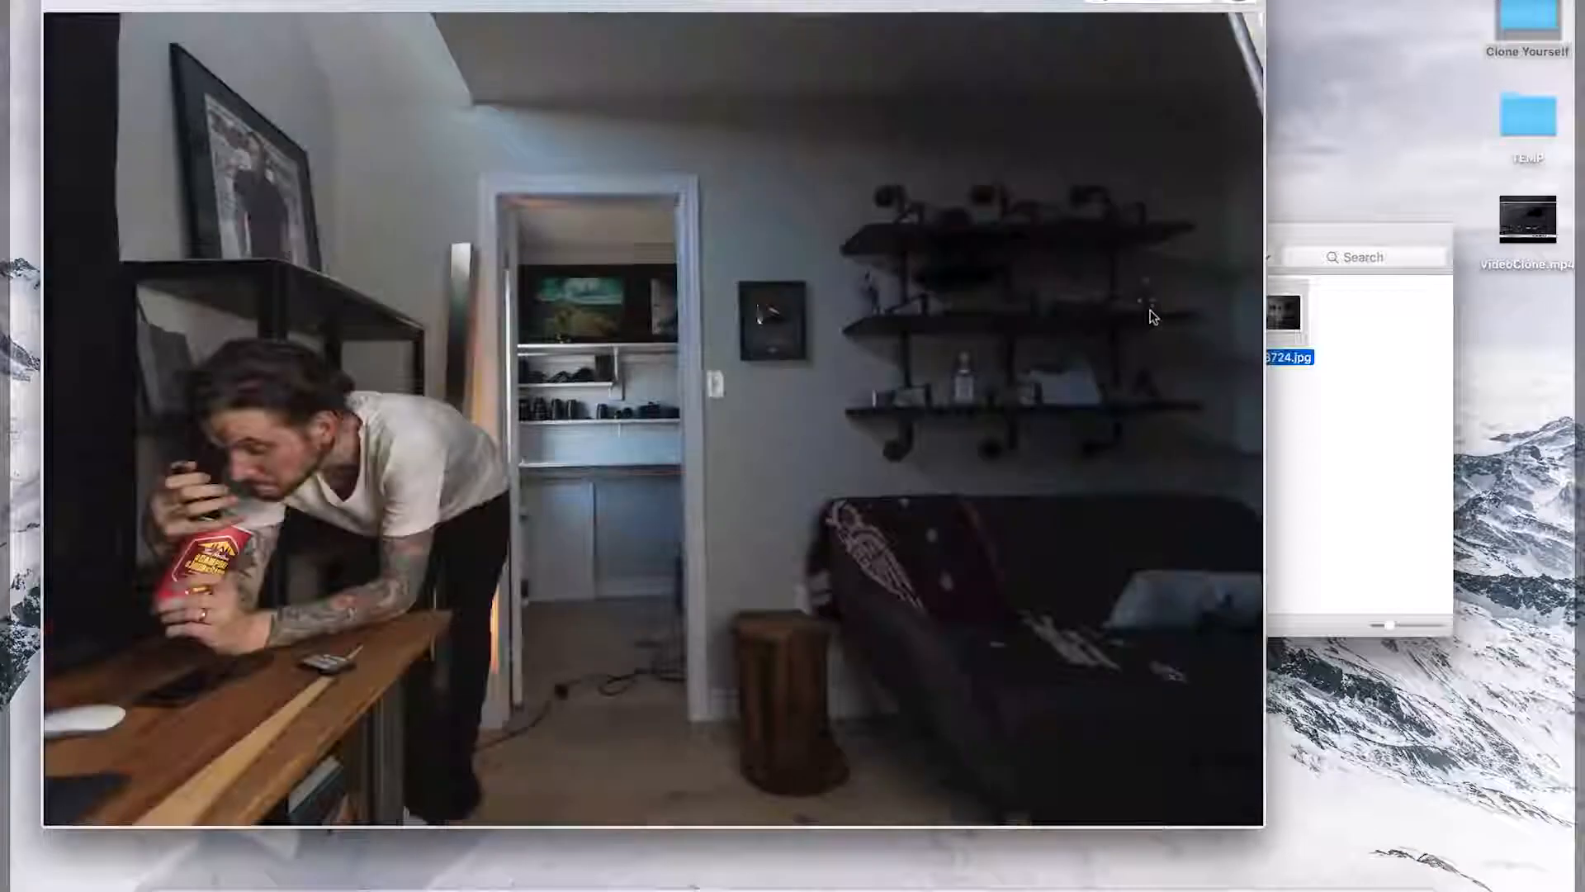
pyautogui.press('space')
pyautogui.click(1204, 439)
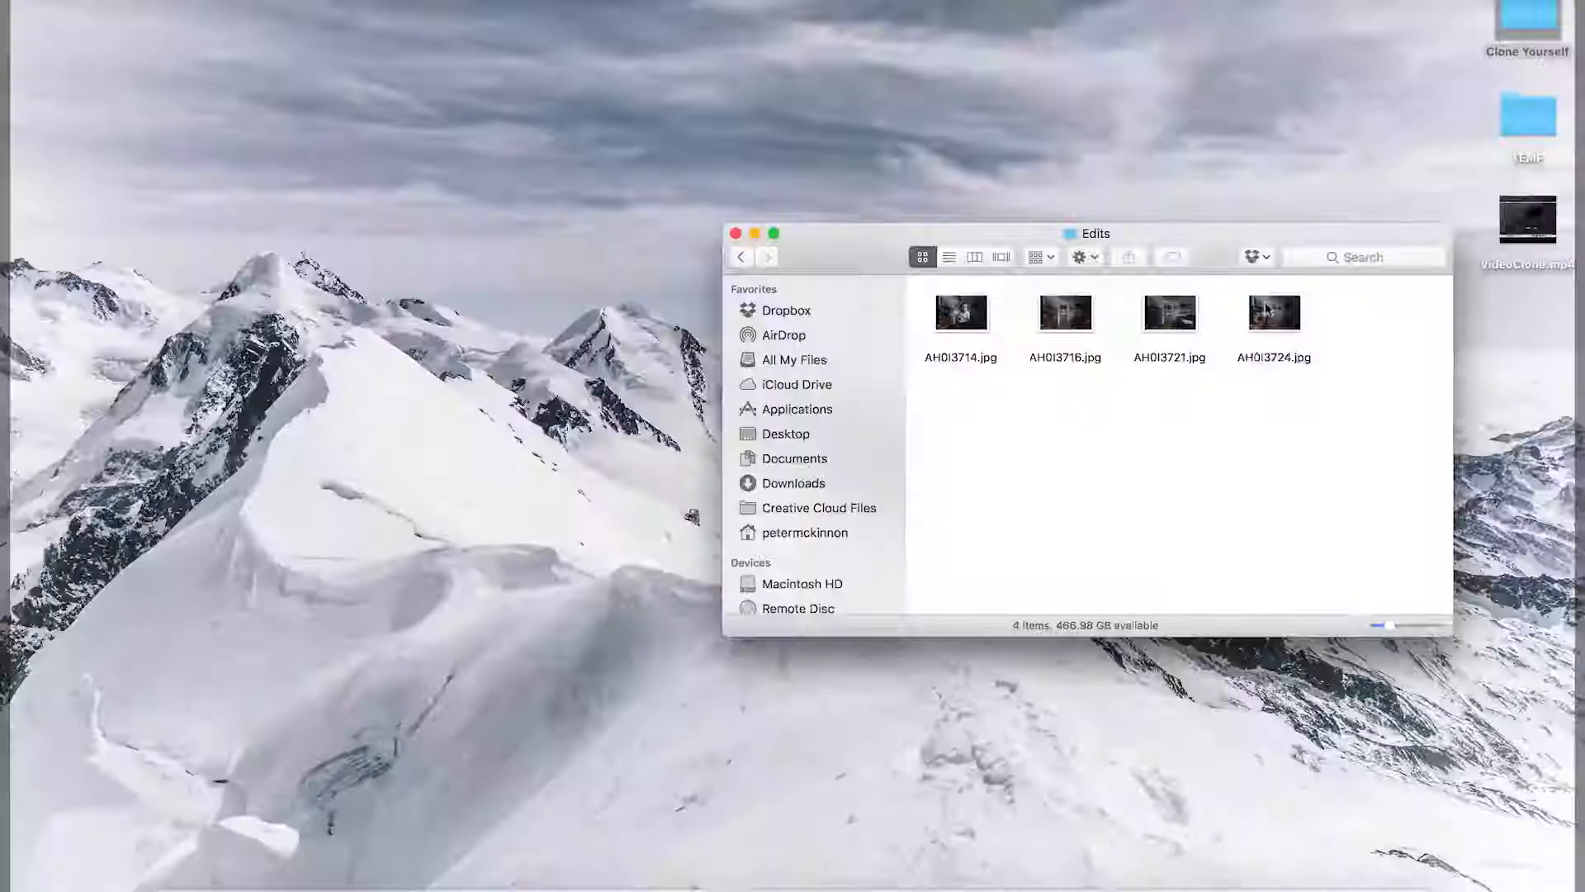
# - Open AH0I3714.jpg, AH0I3721.jpg and AH0I3724.jpg from the Edits folder in Photoshop and view AH0I3721.jpg
pyautogui.click(1272, 312)
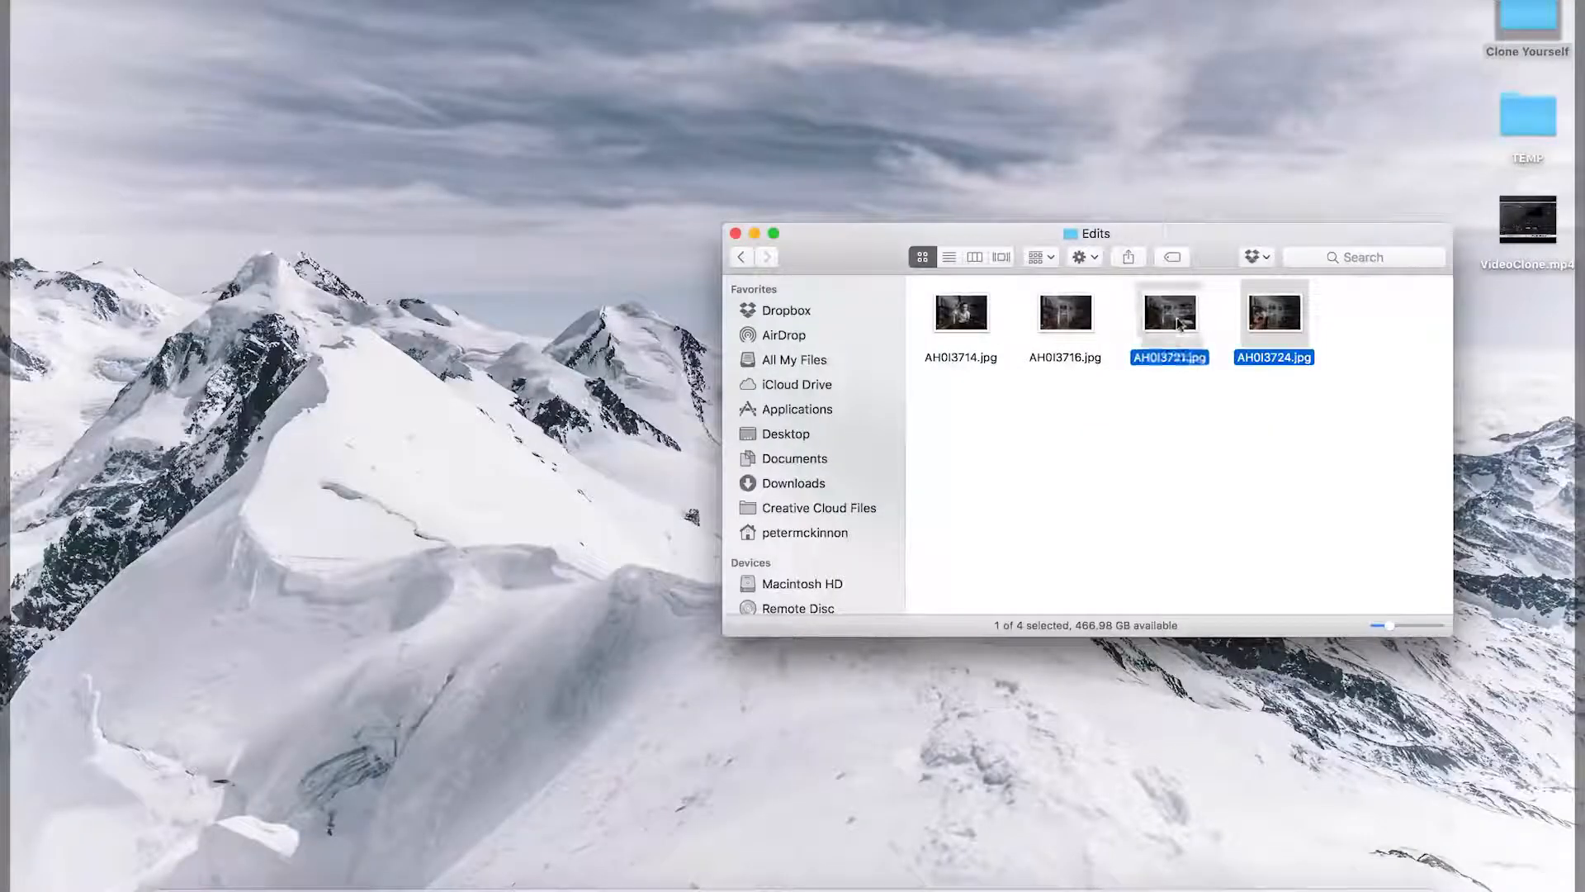
pyautogui.moveTo(1170, 312); pyautogui.dragTo(1189, 882)
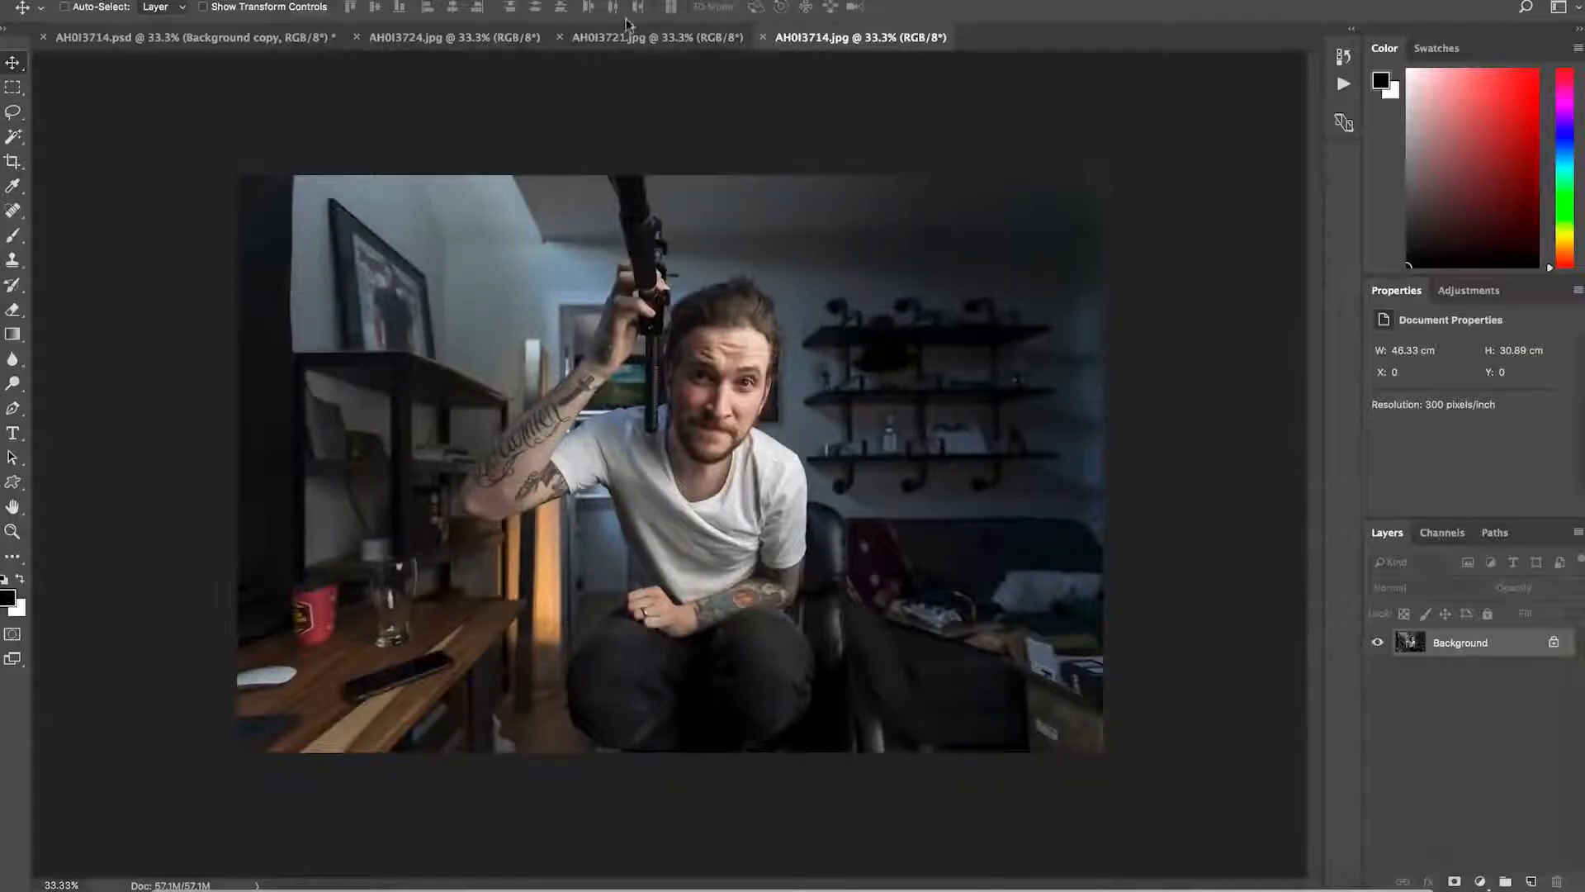
pyautogui.click(628, 37)
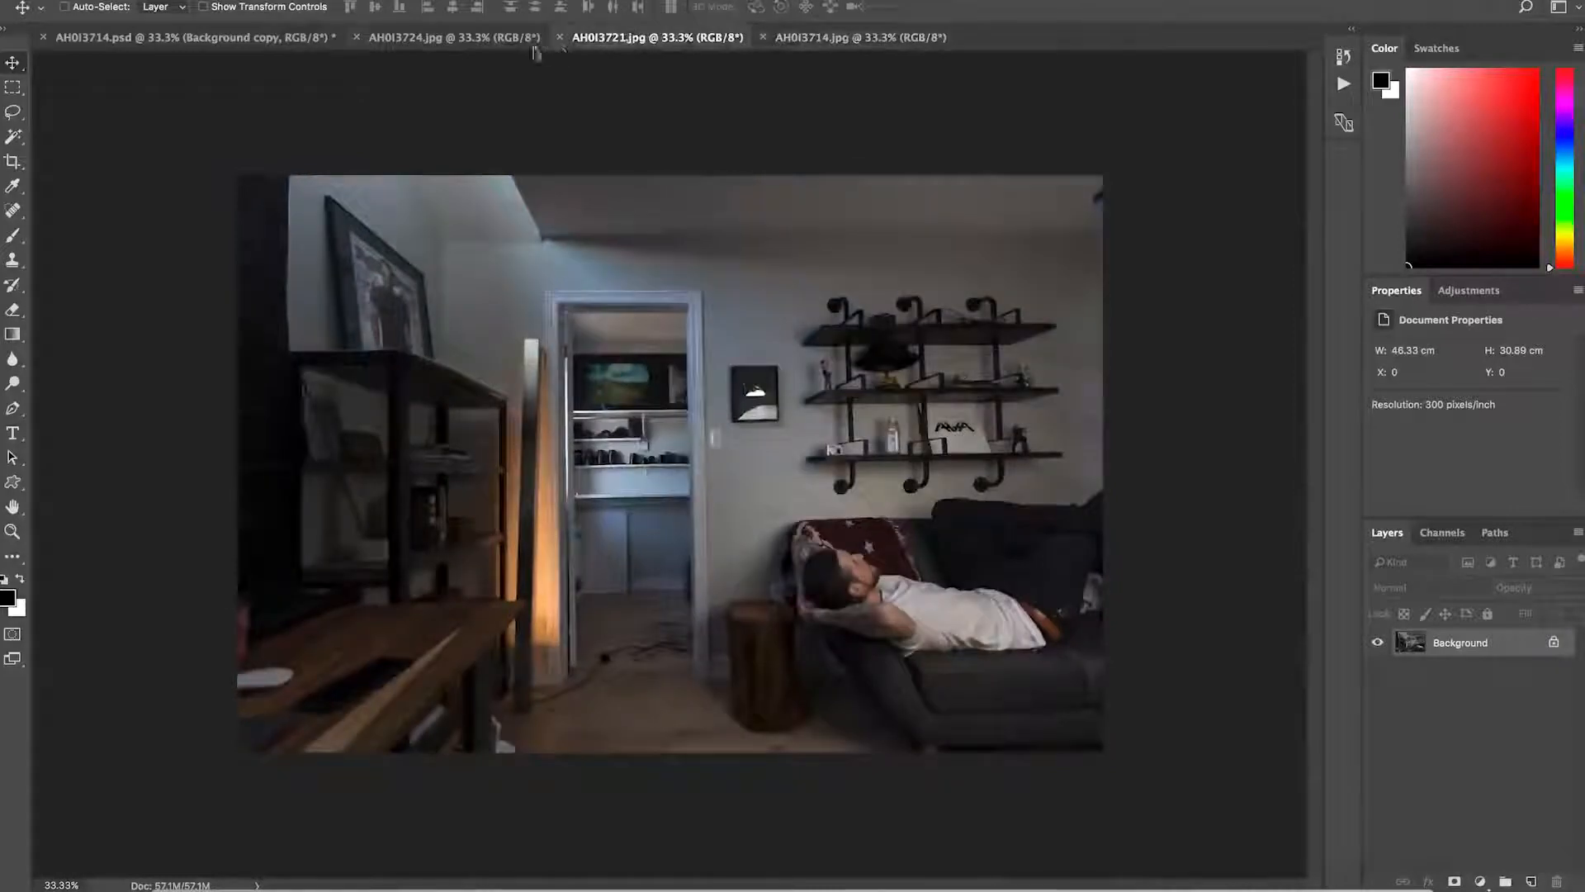
# - Copy the whole AH0I3724.jpg image into AH0I3721.jpg as a new layer and temporarily lower its opacity to compare the photos
pyautogui.click(486, 42)
pyautogui.hotkey('ctrl', 'a')
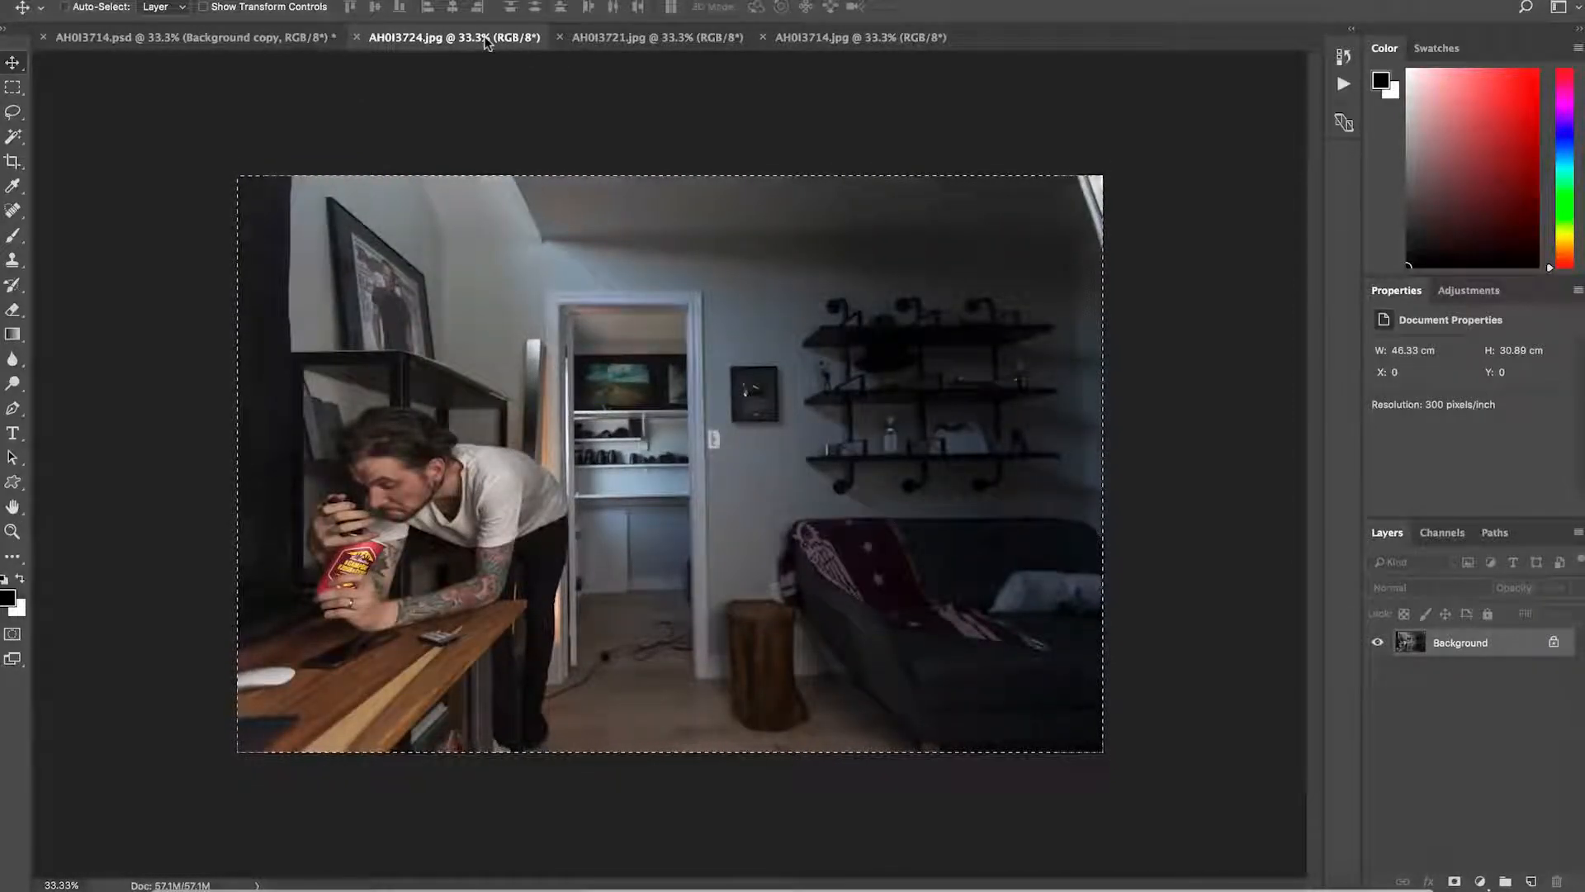
pyautogui.click(657, 37)
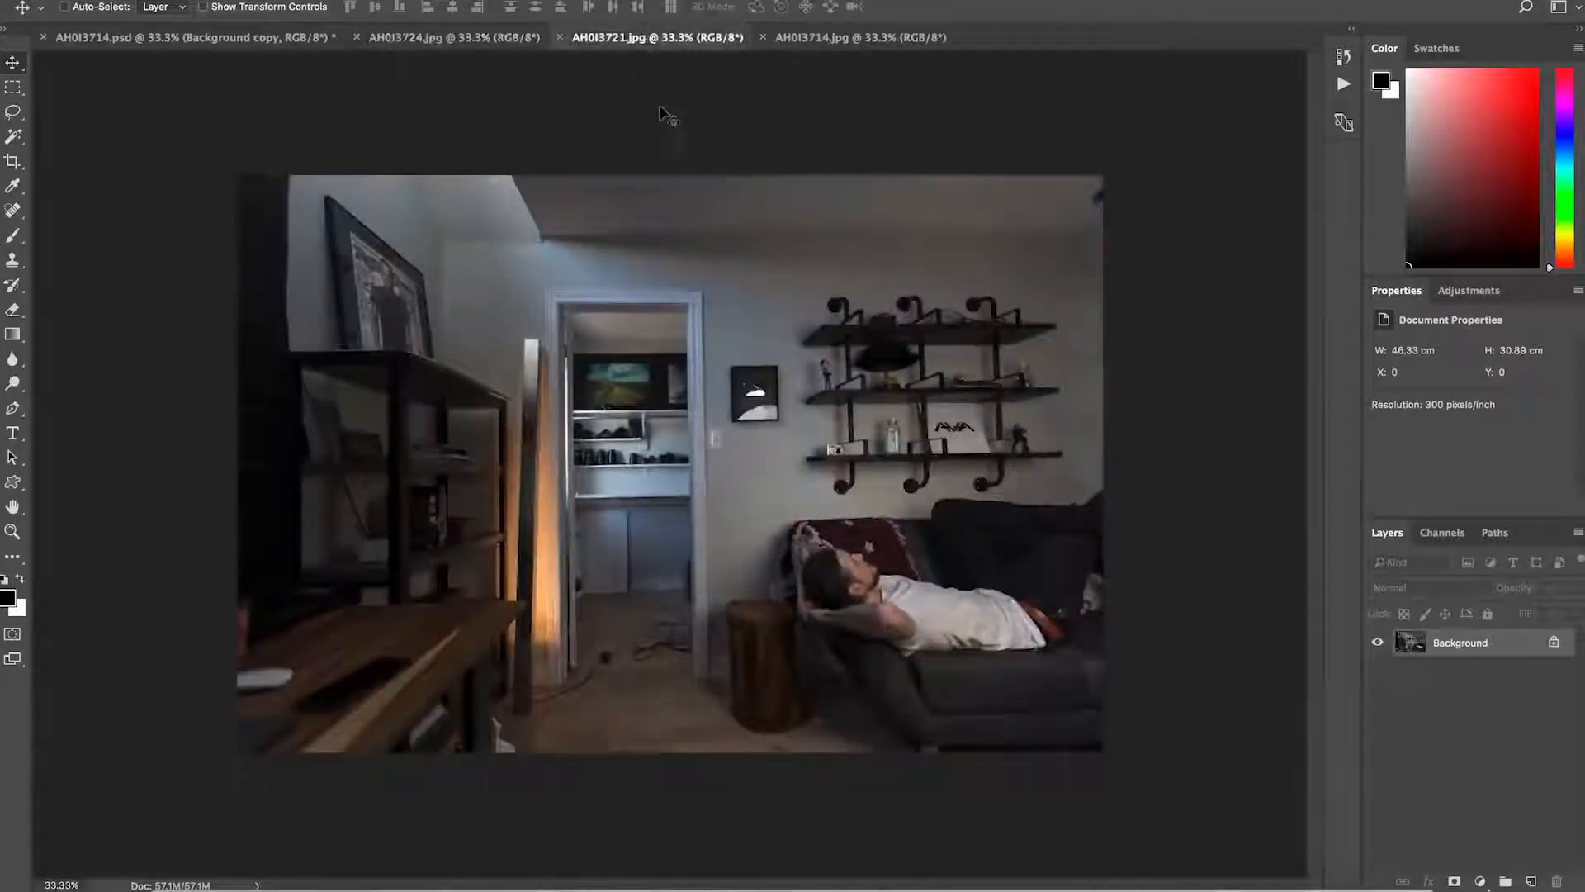
pyautogui.hotkey('ctrl', 'v')
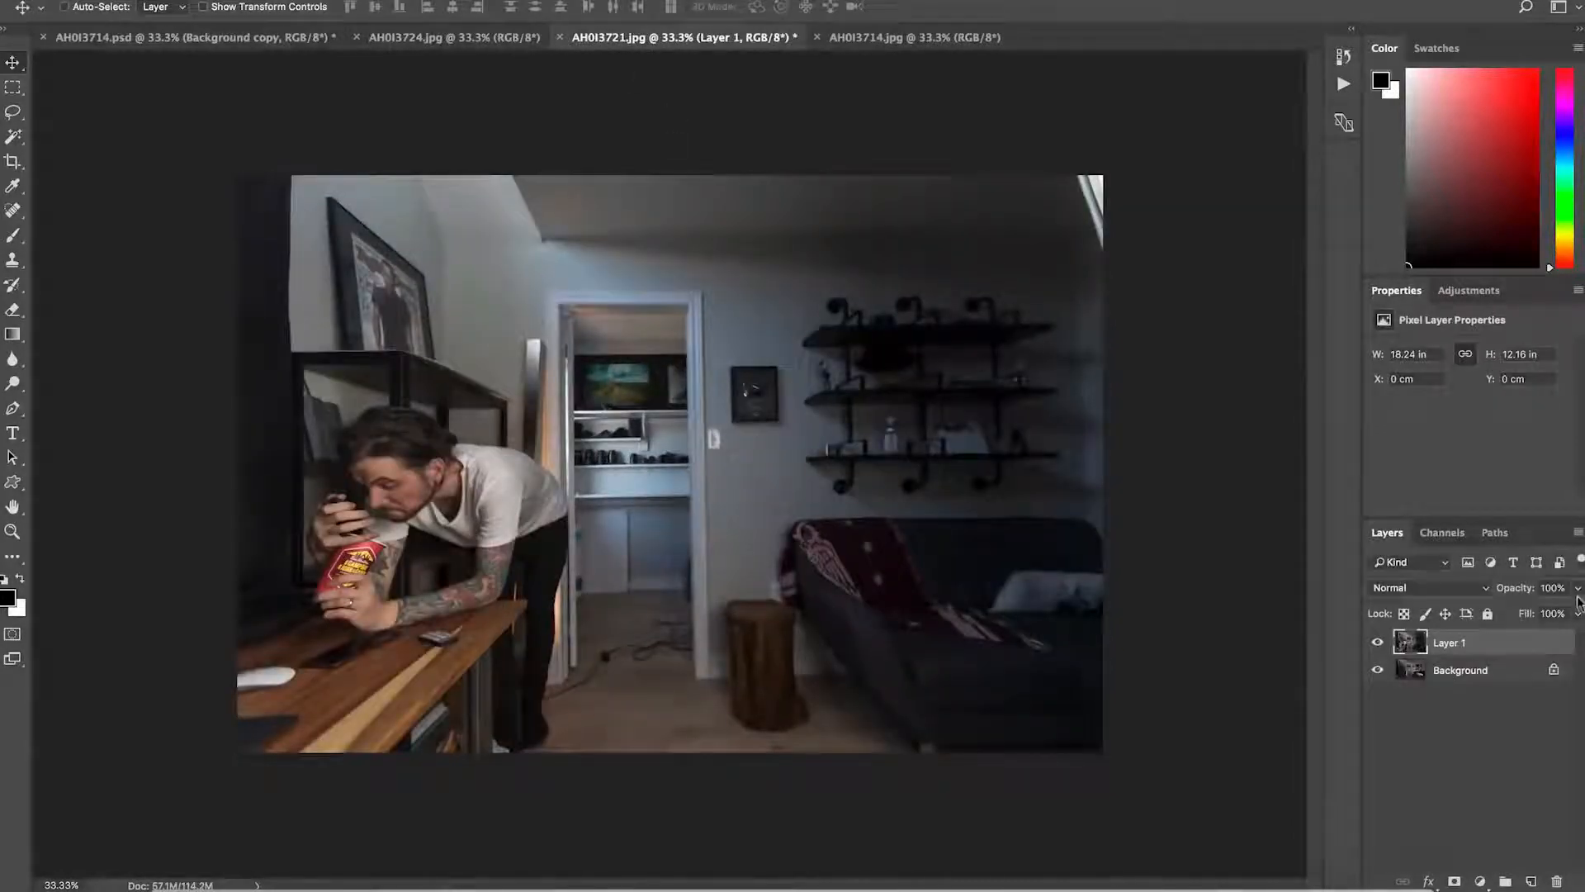
pyautogui.moveTo(1567, 613); pyautogui.dragTo(1531, 613)
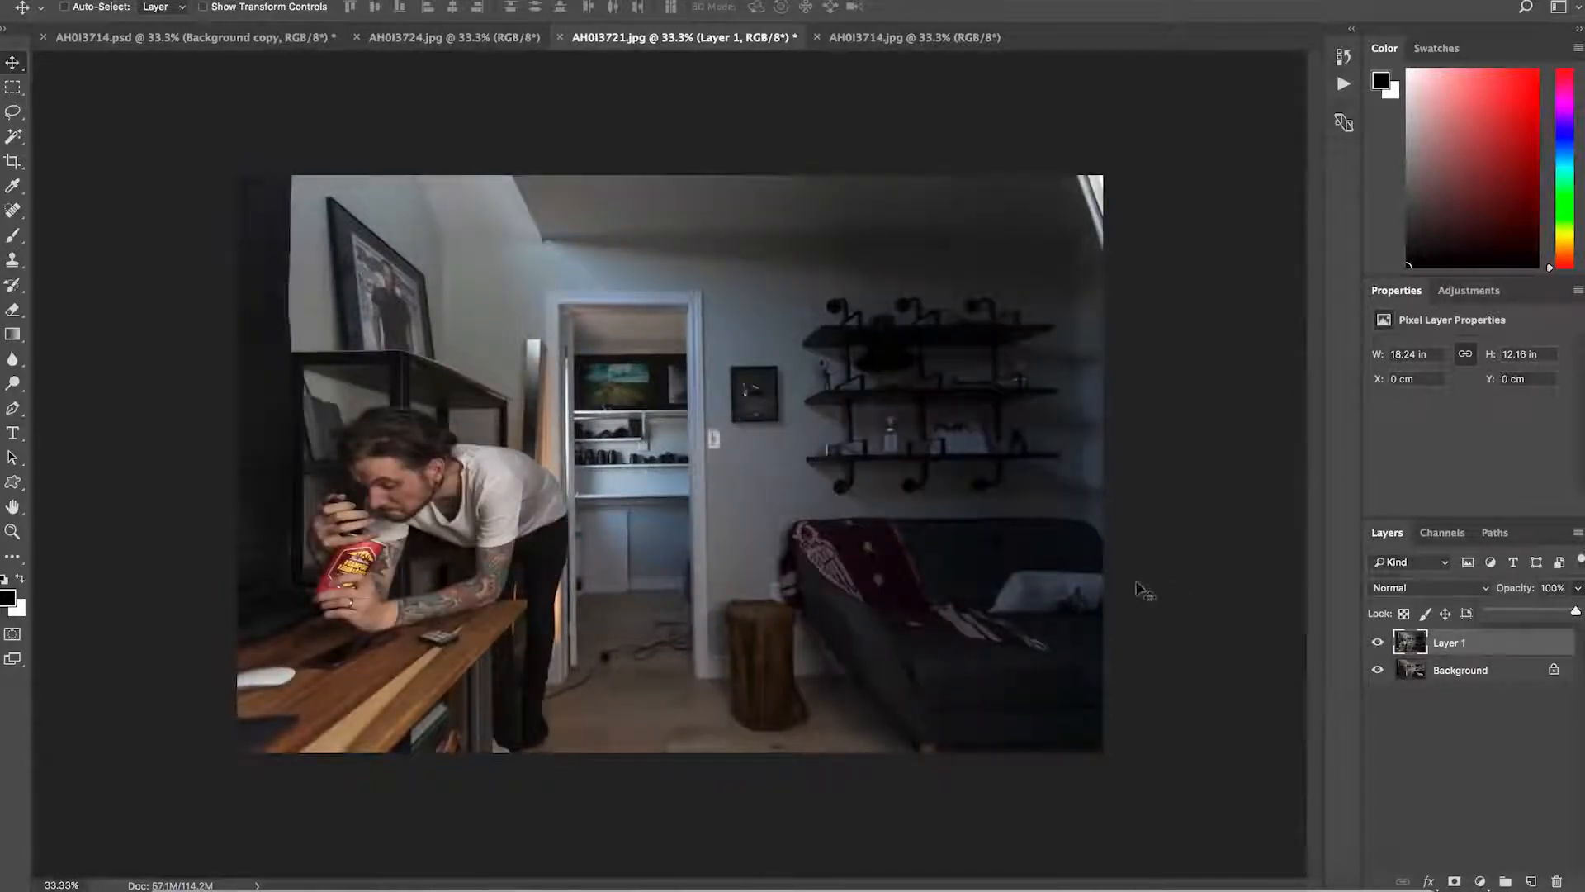
# - Erase the right half of Layer 1 with an enlarged Eraser brush to reveal the man lying on the couch
pyautogui.press('e')
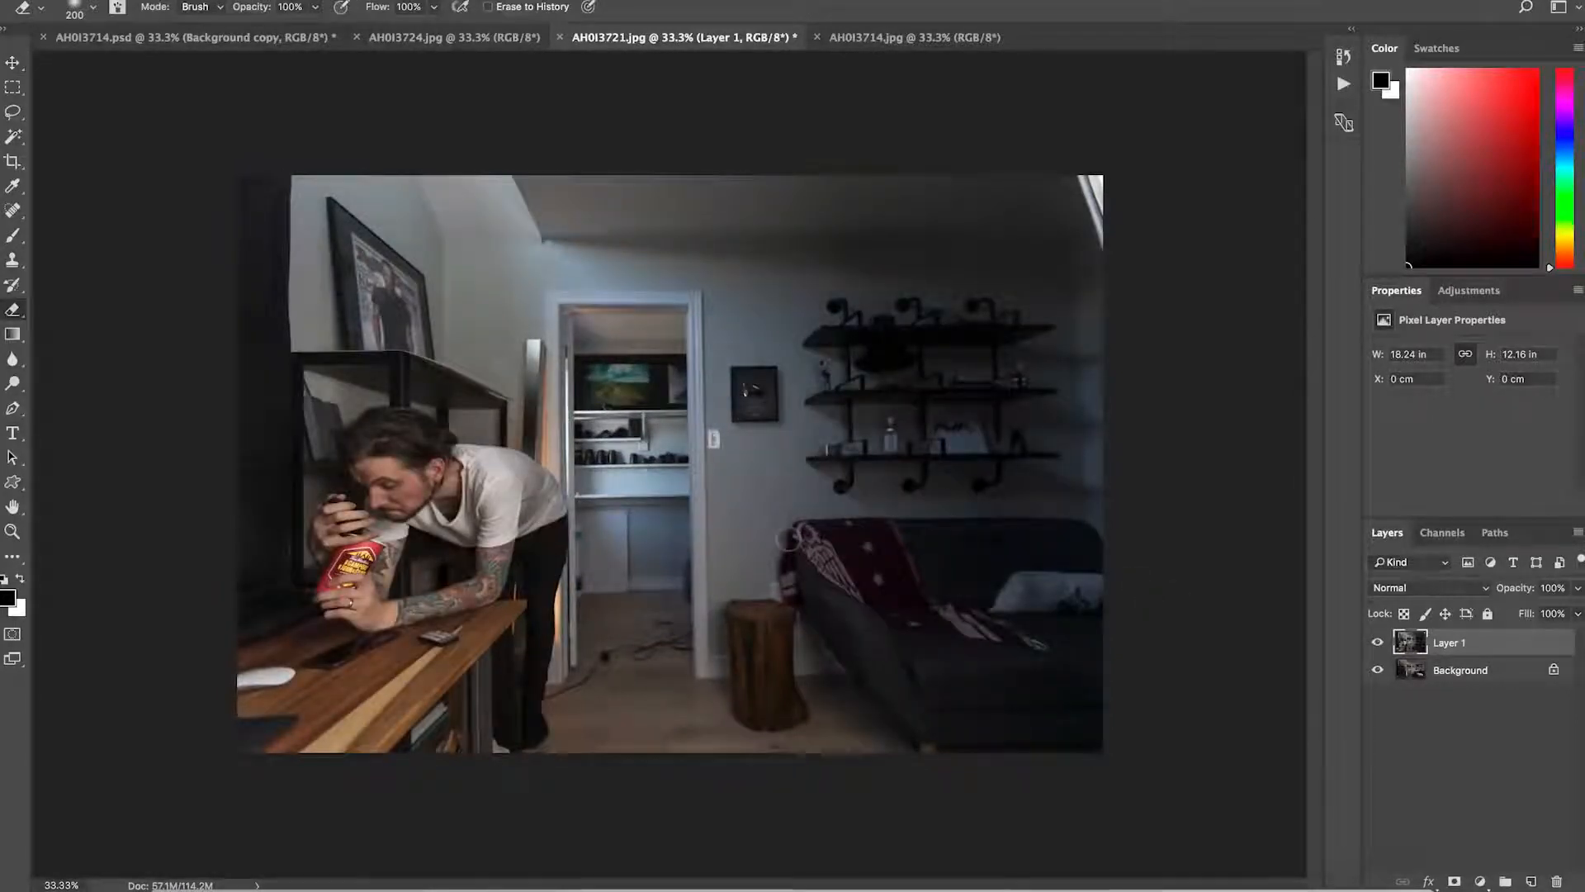
pyautogui.press(']')
pyautogui.press(']')
pyautogui.moveTo(789, 545)
pyautogui.mouseDown()
pyautogui.moveTo(848, 2)
pyautogui.moveTo(988, 142)
pyautogui.moveTo(1198, 83)
pyautogui.mouseUp()
pyautogui.press('v')
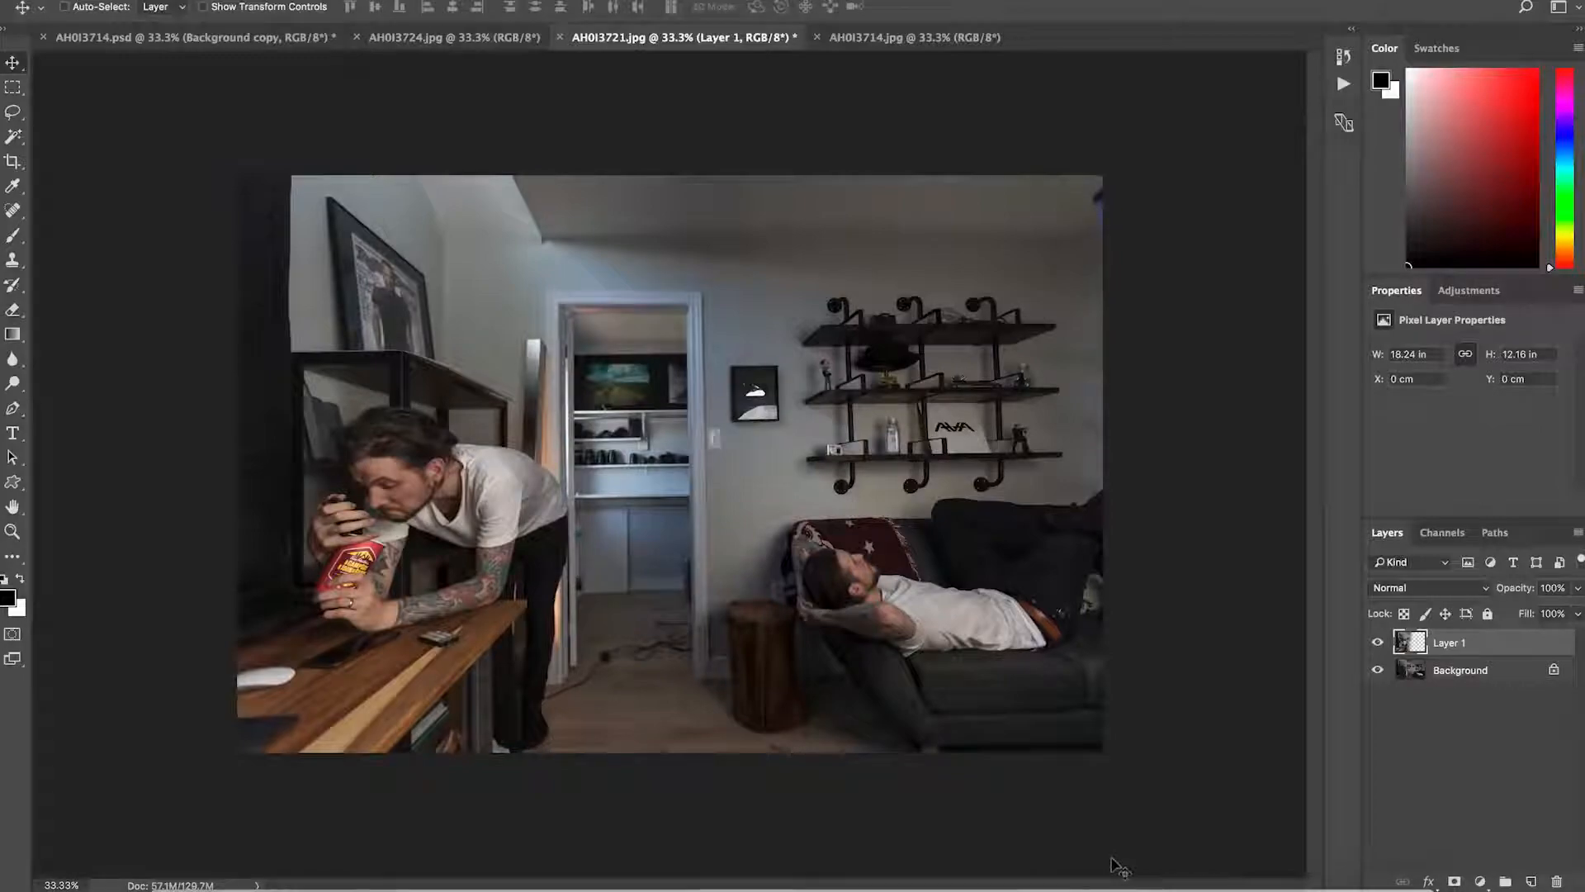